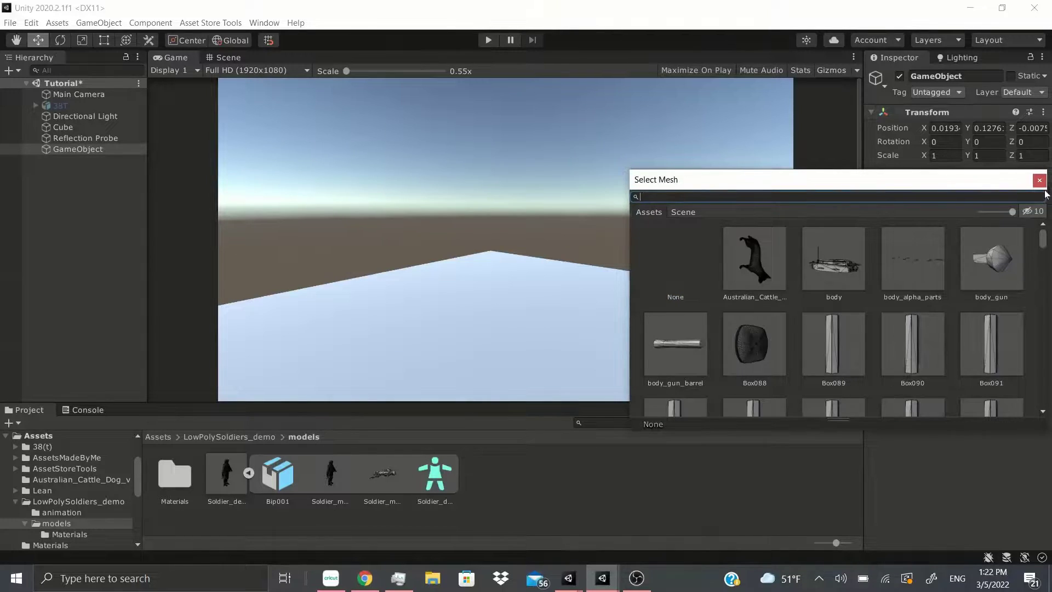
Step: Assign the Cube mesh to the Mesh Filter and set Position X, Y, Z to 0
{"action": "key", "text": "Return"}
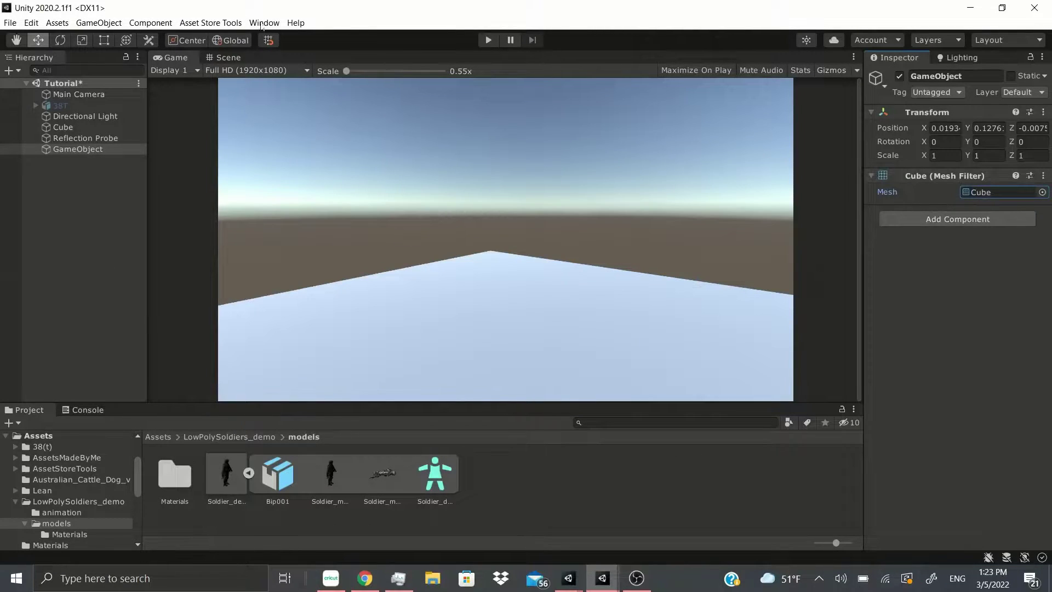
{"action": "left_click", "coordinate": [947, 128]}
{"action": "type", "text": "0"}
{"action": "key", "text": "Tab"}
{"action": "type", "text": "0"}
{"action": "key", "text": "Tab"}
{"action": "type", "text": "0"}
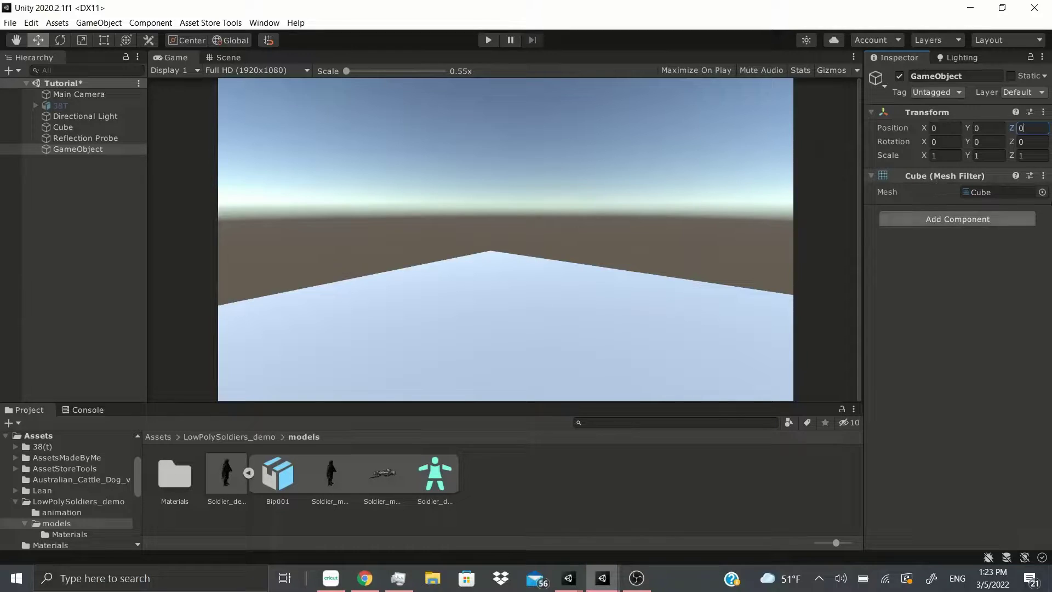
{"action": "left_click", "coordinate": [992, 218]}
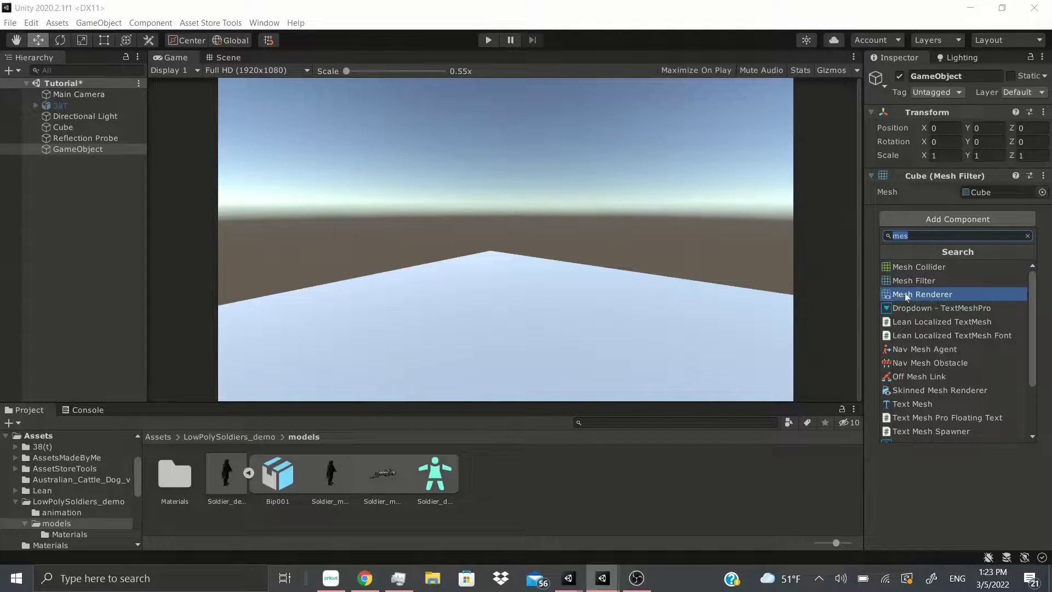
Step: Add a Mesh Renderer and assign Default-Material to its Element 0 slot
{"action": "left_click", "coordinate": [928, 294]}
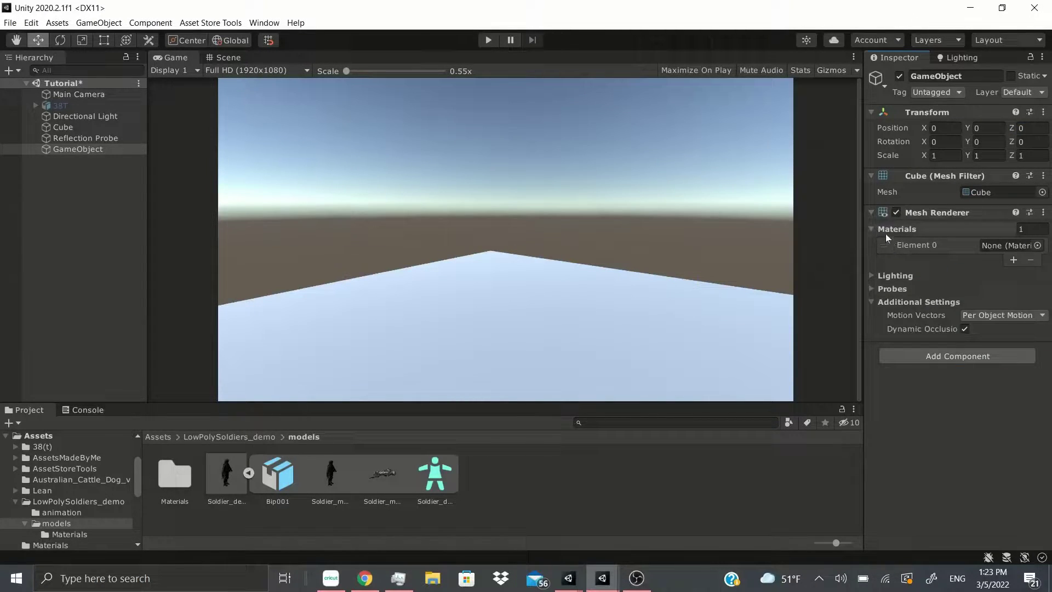
{"action": "left_click", "coordinate": [1037, 247]}
{"action": "type", "text": "defau"}
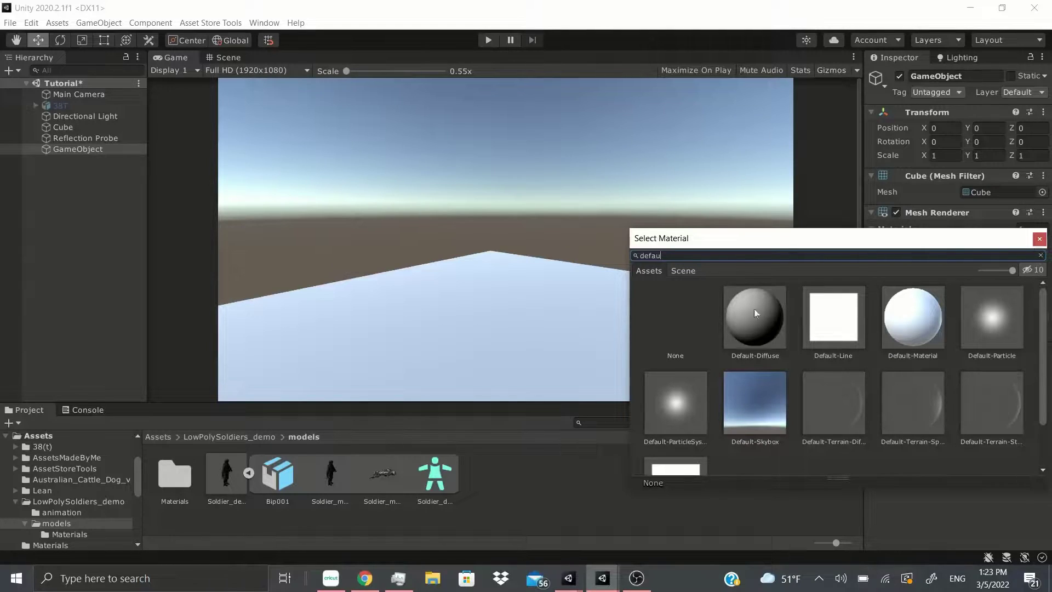
{"action": "left_click", "coordinate": [916, 313]}
{"action": "double_click", "coordinate": [917, 314]}
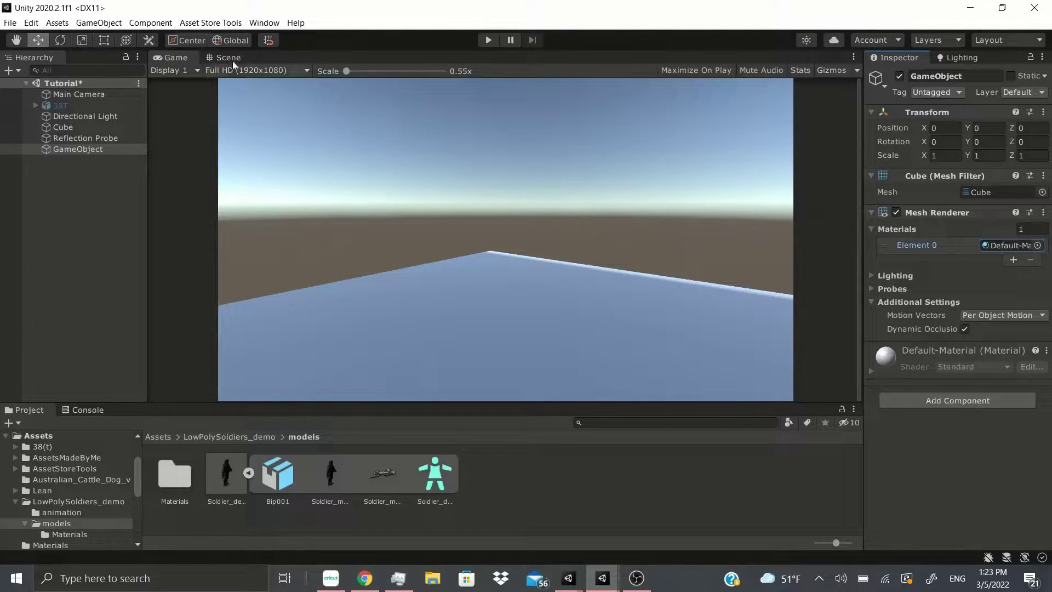
Step: In the Scene view, set the cube's Scale X, Y and Z to 0.1
{"action": "left_click", "coordinate": [215, 56]}
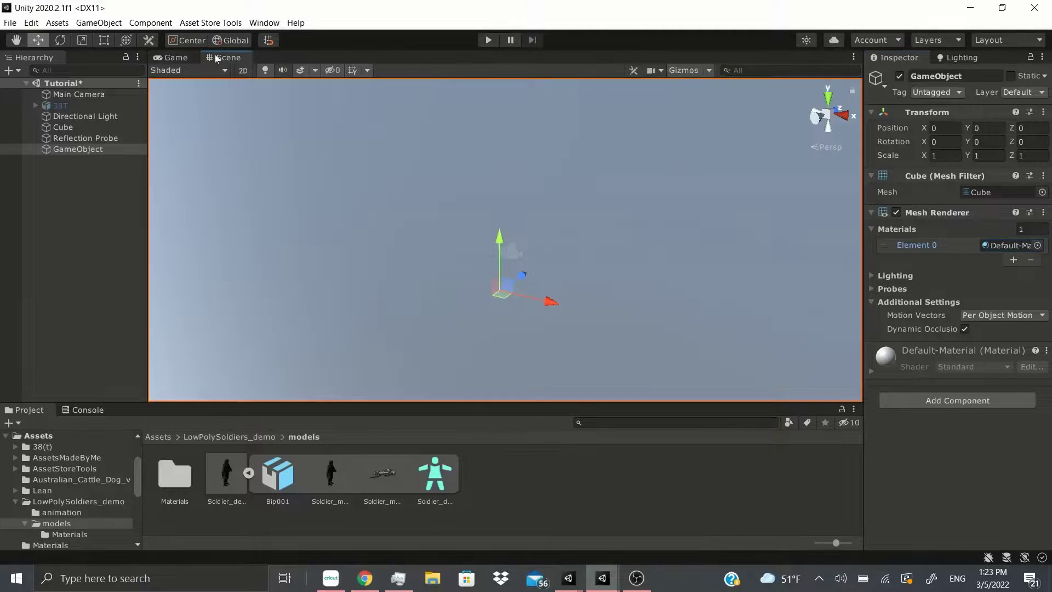
{"action": "scroll", "coordinate": [564, 247], "scroll_direction": "up", "scroll_amount": 5}
{"action": "scroll", "coordinate": [524, 241], "scroll_direction": "down", "scroll_amount": 2}
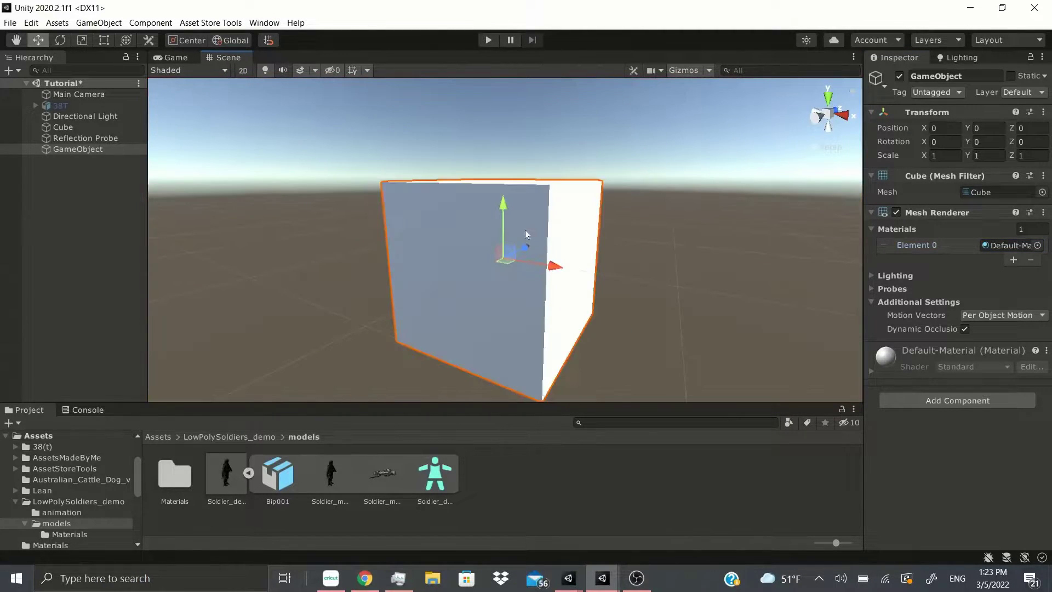
{"action": "left_click", "coordinate": [954, 153]}
{"action": "type", "text": "0.1"}
{"action": "key", "text": "Tab"}
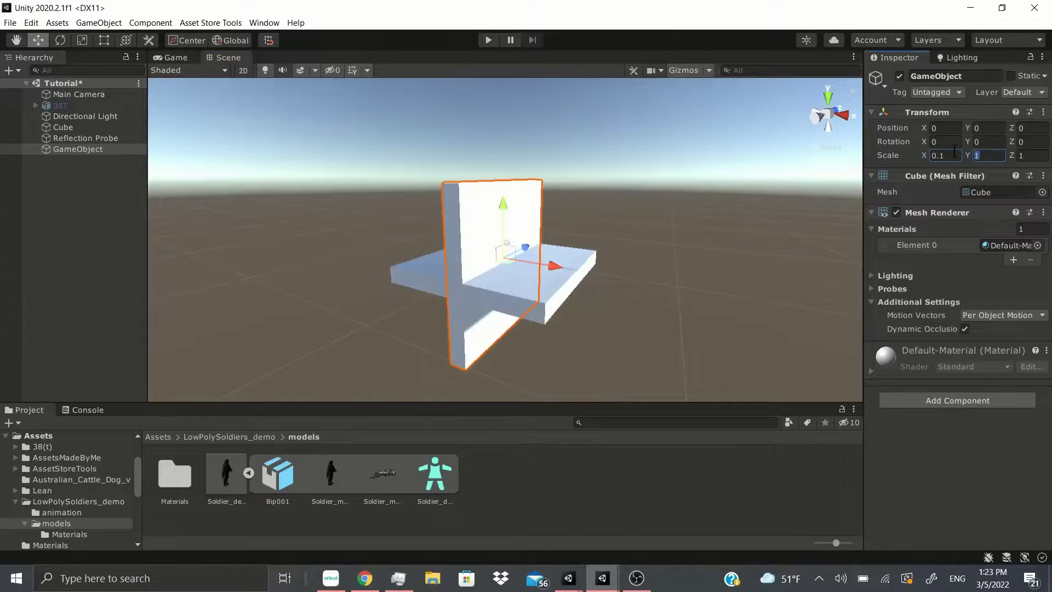
{"action": "type", "text": "0.1"}
{"action": "key", "text": "Tab"}
{"action": "type", "text": "0.1"}
Step: Drag the cube up and slightly left onto the platform, checking it in the Game view
{"action": "left_click_drag", "start_coordinate": [501, 199], "coordinate": [503, 301]}
{"action": "key", "text": "ctrl+2"}
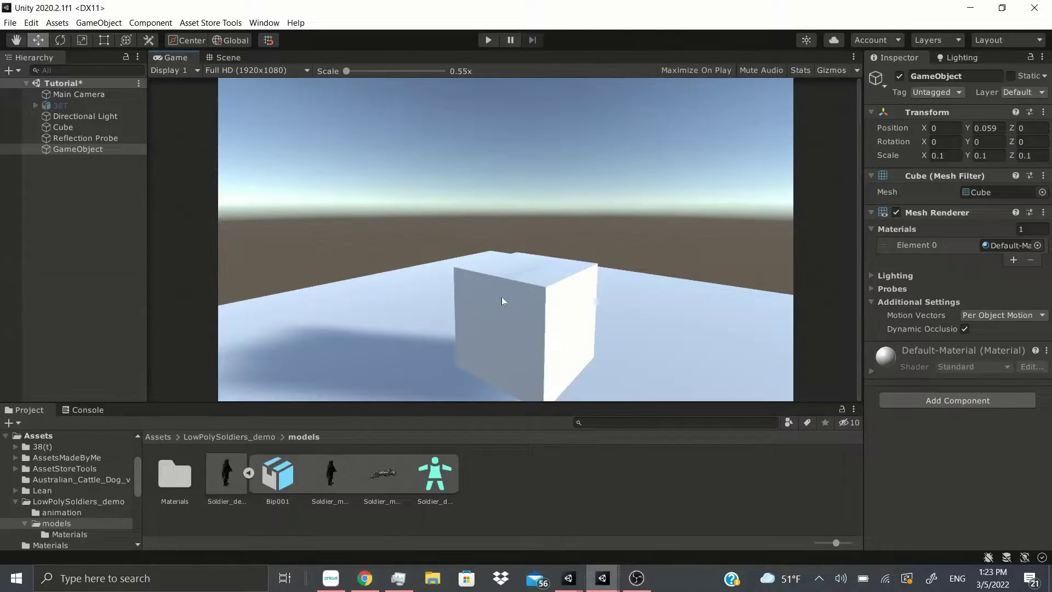
{"action": "left_click", "coordinate": [229, 60]}
{"action": "left_click_drag", "start_coordinate": [554, 257], "coordinate": [539, 258]}
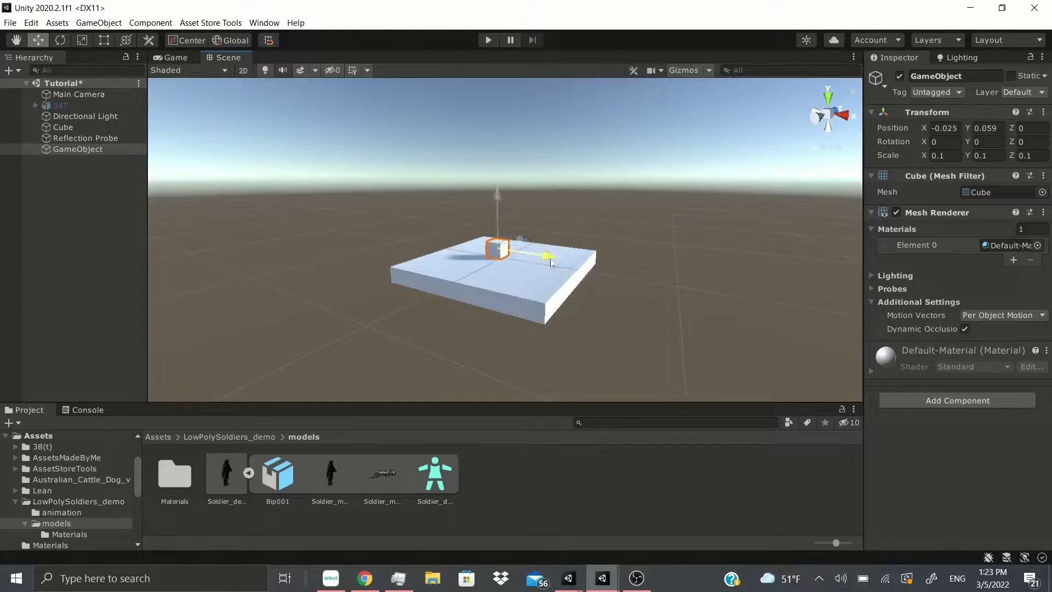
{"action": "key", "text": "ctrl+2"}
Step: Try the Cylinder and Sphere meshes, then settle on the Capsule mesh
{"action": "left_click", "coordinate": [1038, 245]}
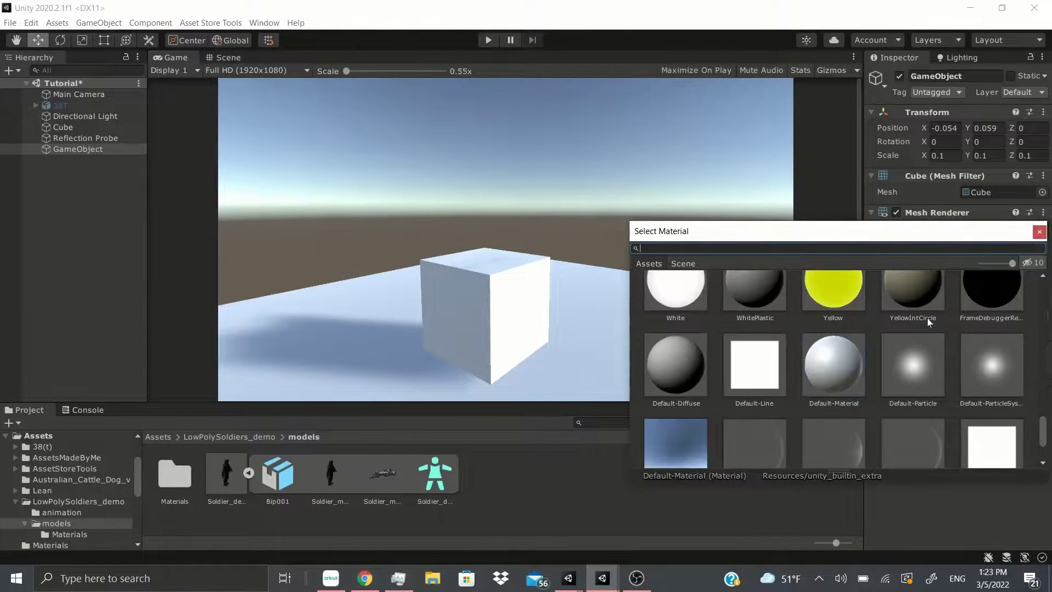
{"action": "left_click", "coordinate": [1042, 192]}
{"action": "left_click", "coordinate": [743, 316]}
{"action": "left_click", "coordinate": [856, 321]}
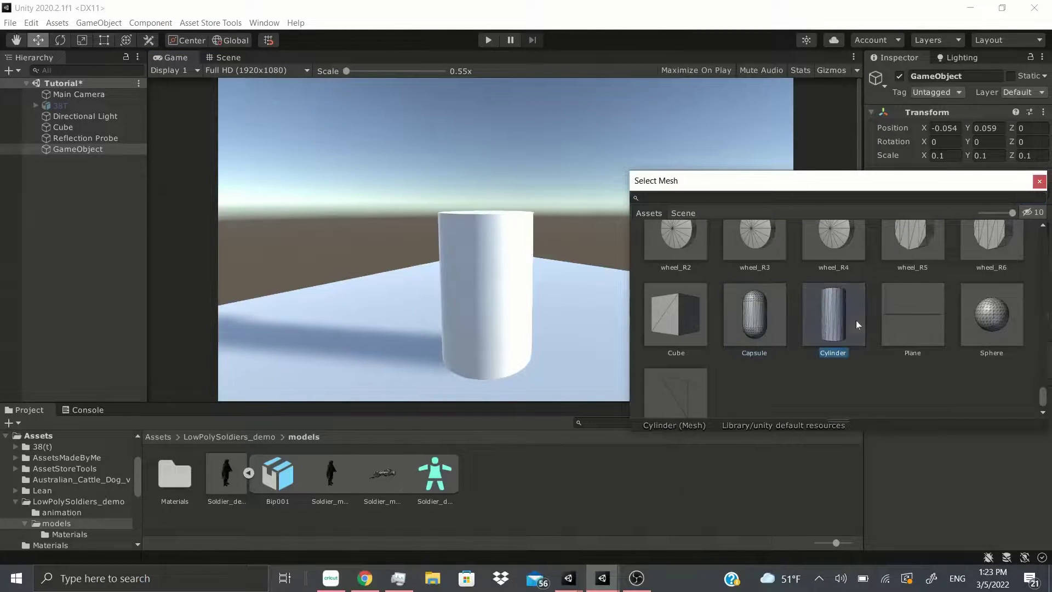
{"action": "left_click", "coordinate": [1010, 299]}
{"action": "left_click", "coordinate": [820, 305]}
{"action": "left_click", "coordinate": [732, 317]}
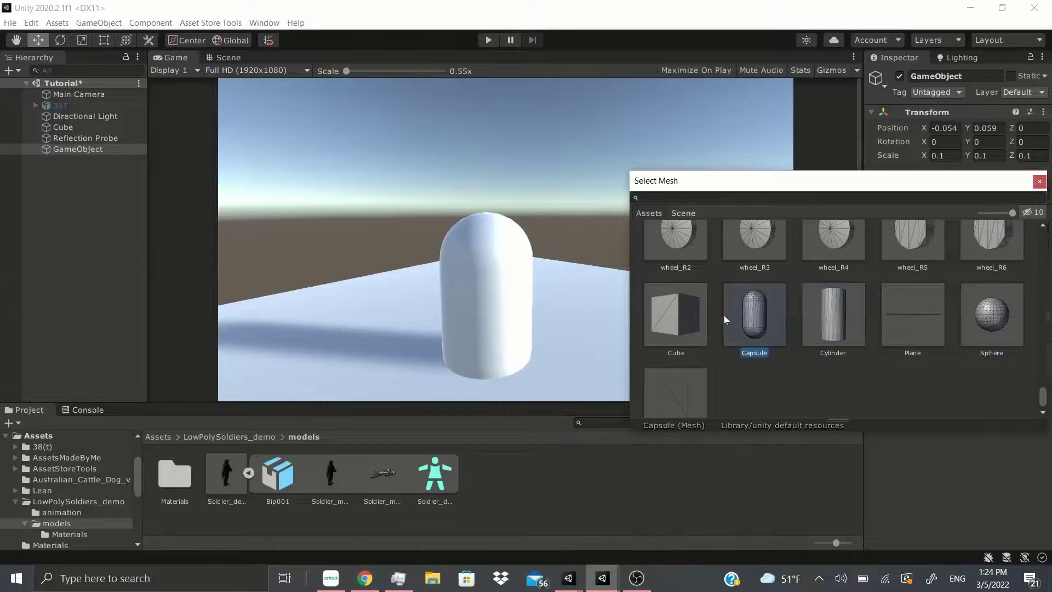
Step: Raise the capsule to a Y position of 0.1
{"action": "scroll", "coordinate": [811, 297], "scroll_direction": "up", "scroll_amount": 1}
{"action": "scroll", "coordinate": [767, 318], "scroll_direction": "down", "scroll_amount": 2}
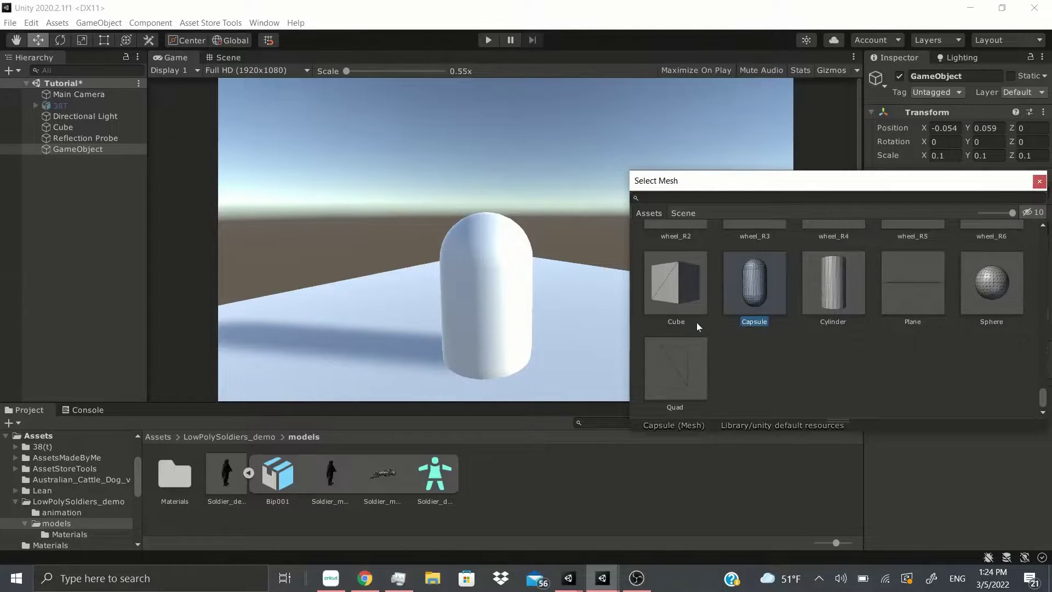
{"action": "left_click", "coordinate": [1039, 182]}
{"action": "left_click_drag", "start_coordinate": [968, 128], "coordinate": [979, 129]}
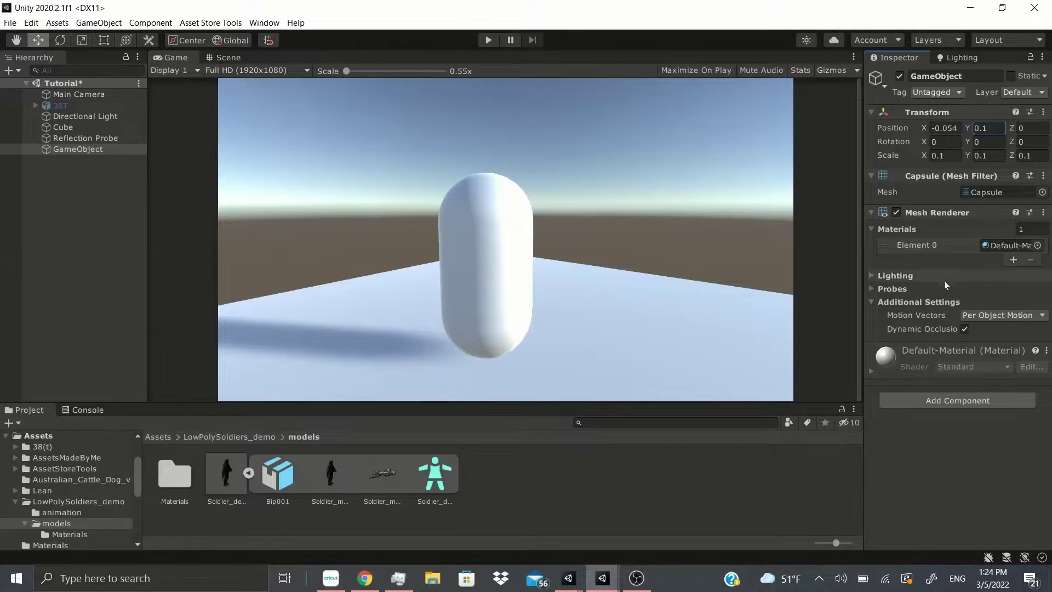
{"action": "left_click", "coordinate": [1038, 245]}
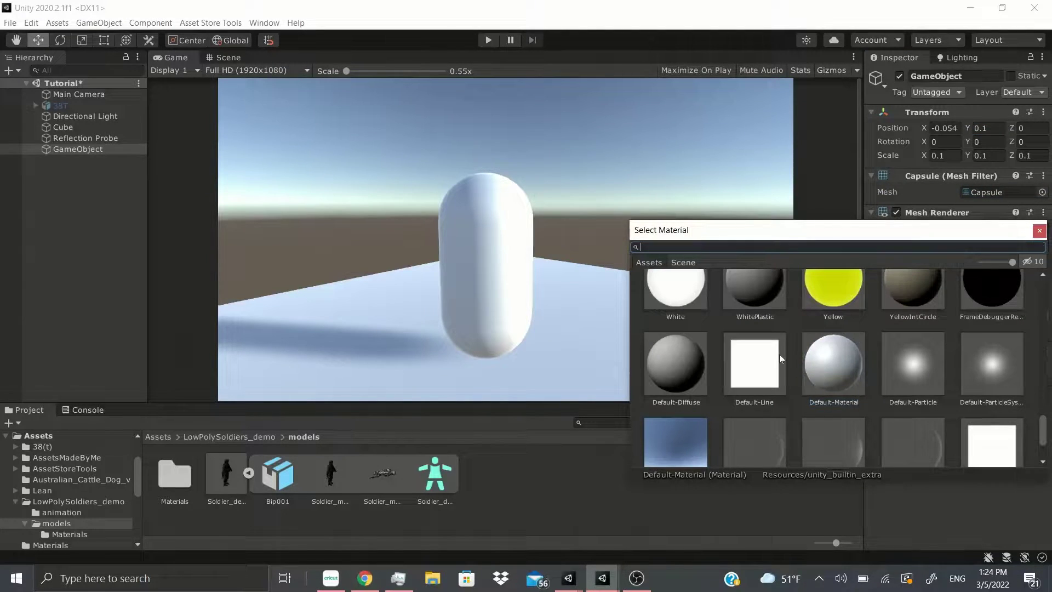
{"action": "left_click", "coordinate": [726, 302]}
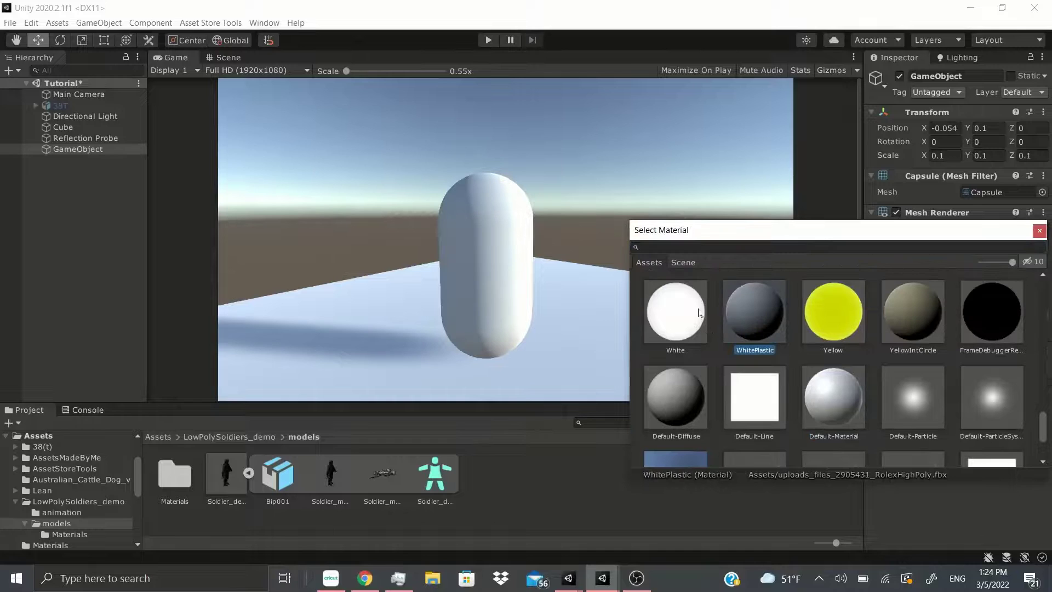
{"action": "left_click", "coordinate": [682, 314]}
{"action": "left_click", "coordinate": [912, 313]}
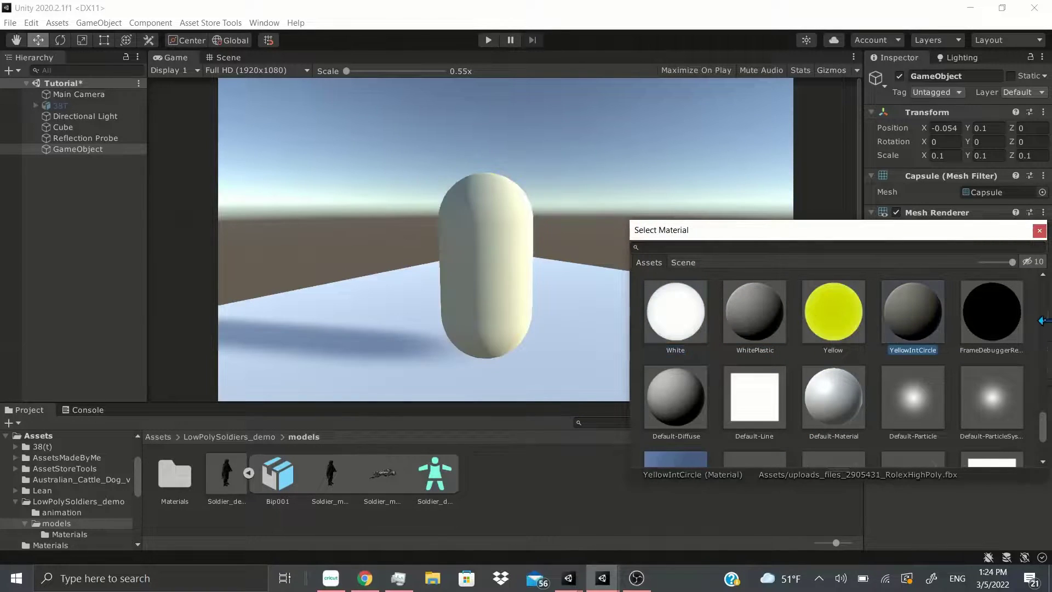
{"action": "left_click", "coordinate": [998, 328]}
{"action": "scroll", "coordinate": [818, 330], "scroll_direction": "up", "scroll_amount": 2}
{"action": "left_click", "coordinate": [904, 315]}
{"action": "scroll", "coordinate": [849, 351], "scroll_direction": "up", "scroll_amount": 2}
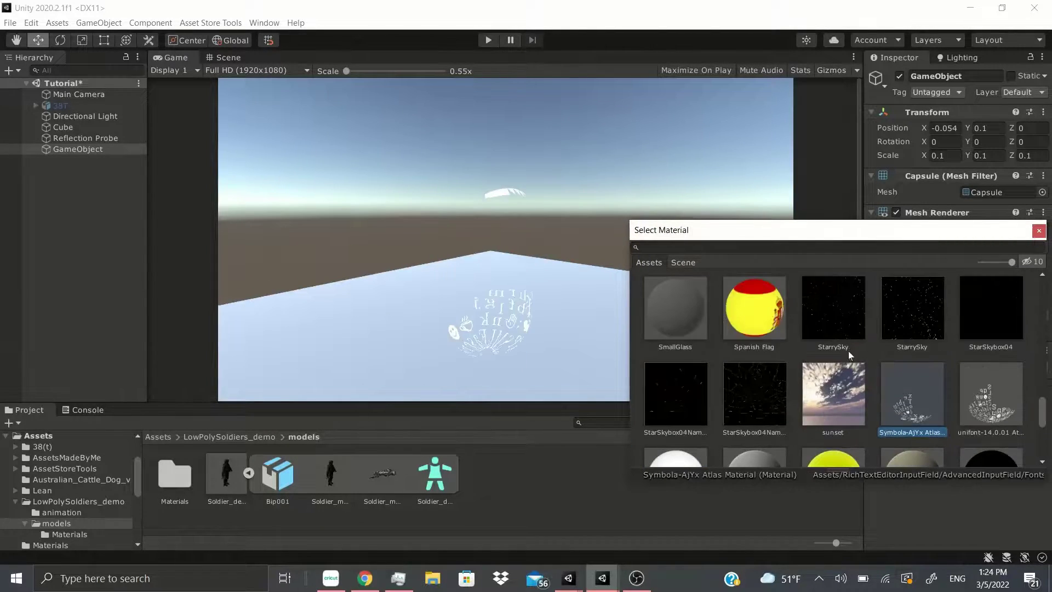
{"action": "scroll", "coordinate": [681, 339], "scroll_direction": "up", "scroll_amount": 1}
{"action": "left_click", "coordinate": [680, 341]}
{"action": "scroll", "coordinate": [682, 337], "scroll_direction": "up", "scroll_amount": 1}
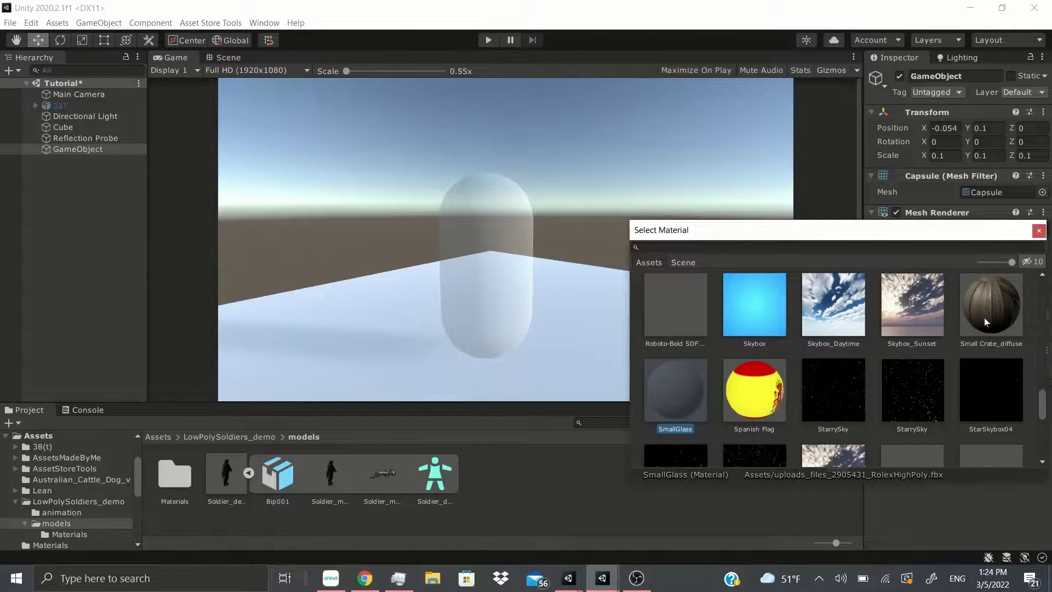
{"action": "scroll", "coordinate": [984, 322], "scroll_direction": "up", "scroll_amount": 1}
{"action": "left_click", "coordinate": [999, 333]}
{"action": "left_click", "coordinate": [751, 291]}
{"action": "scroll", "coordinate": [688, 308], "scroll_direction": "up", "scroll_amount": 1}
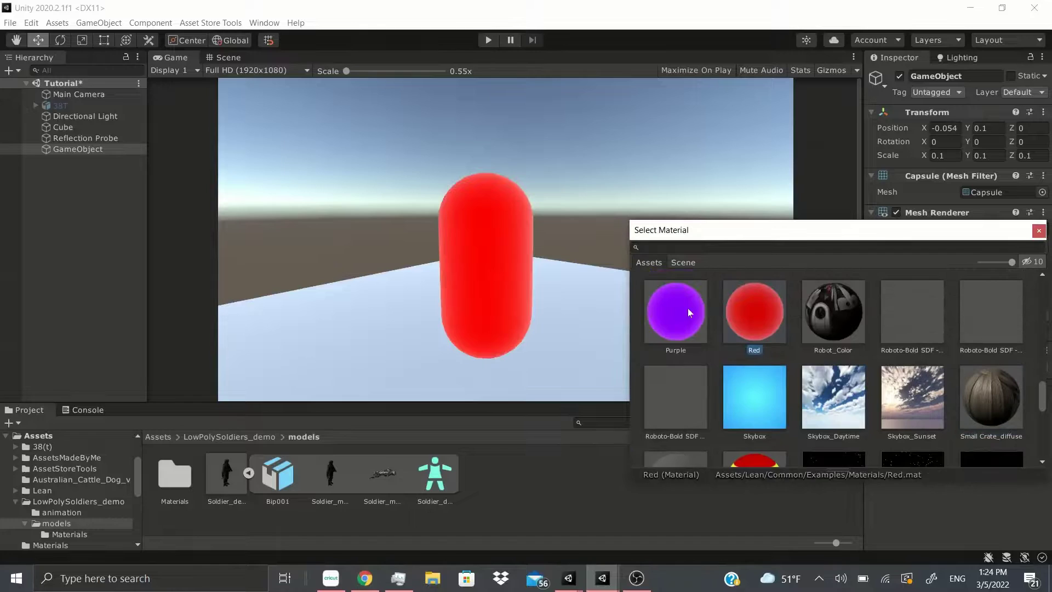
{"action": "left_click", "coordinate": [688, 308]}
{"action": "scroll", "coordinate": [823, 331], "scroll_direction": "down", "scroll_amount": 8}
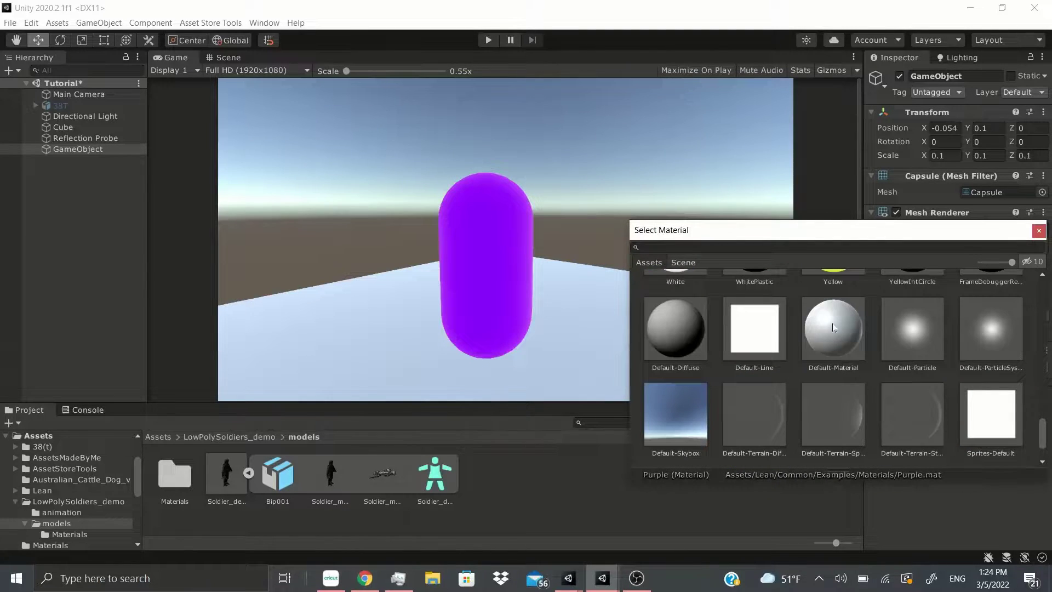
{"action": "left_click", "coordinate": [833, 327]}
{"action": "left_click", "coordinate": [1039, 230]}
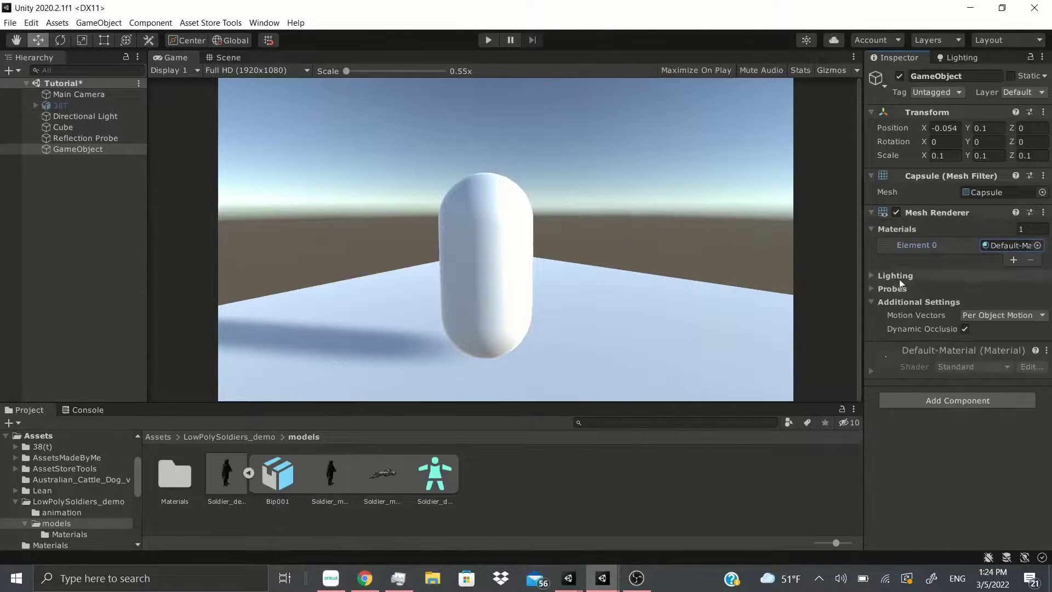
{"action": "left_click", "coordinate": [878, 231]}
Step: Expand Lighting and try Cast Shadows Off and Two Sided, ending on On
{"action": "left_click", "coordinate": [896, 241]}
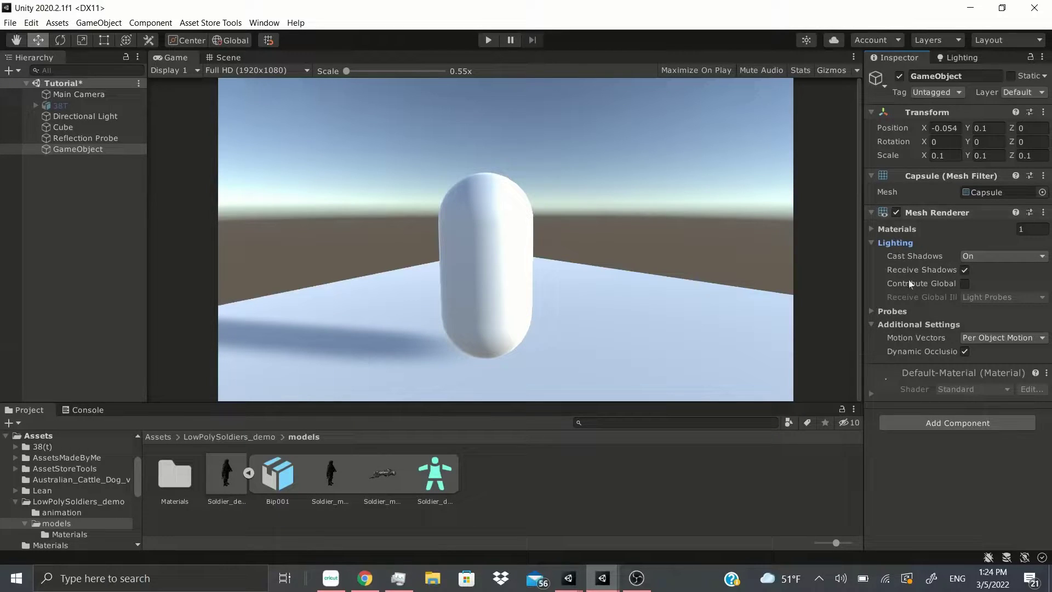
{"action": "left_click", "coordinate": [974, 257]}
{"action": "left_click", "coordinate": [975, 271]}
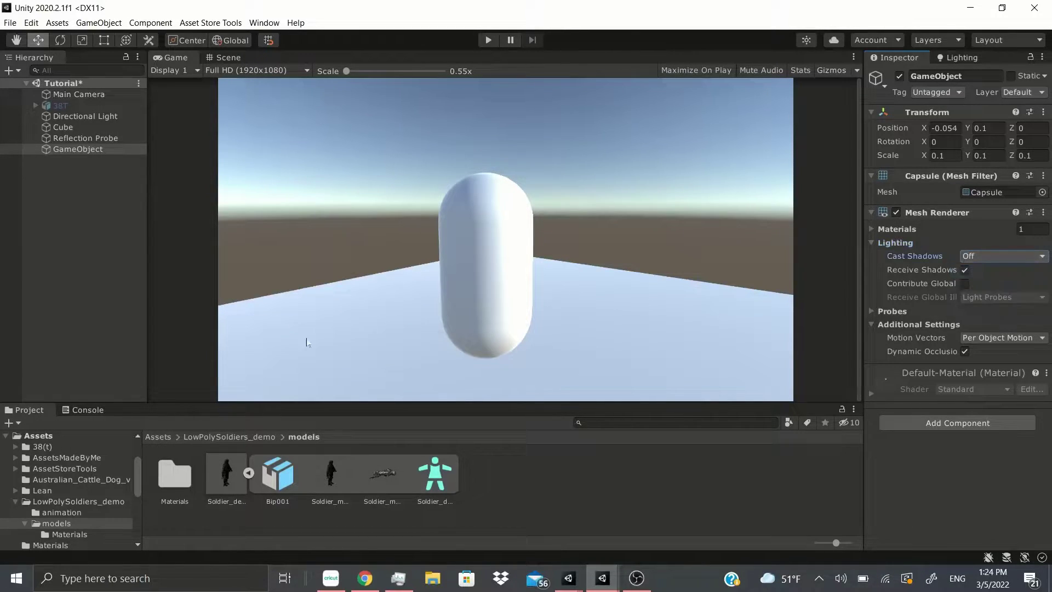
{"action": "left_click", "coordinate": [992, 258]}
{"action": "left_click", "coordinate": [993, 283]}
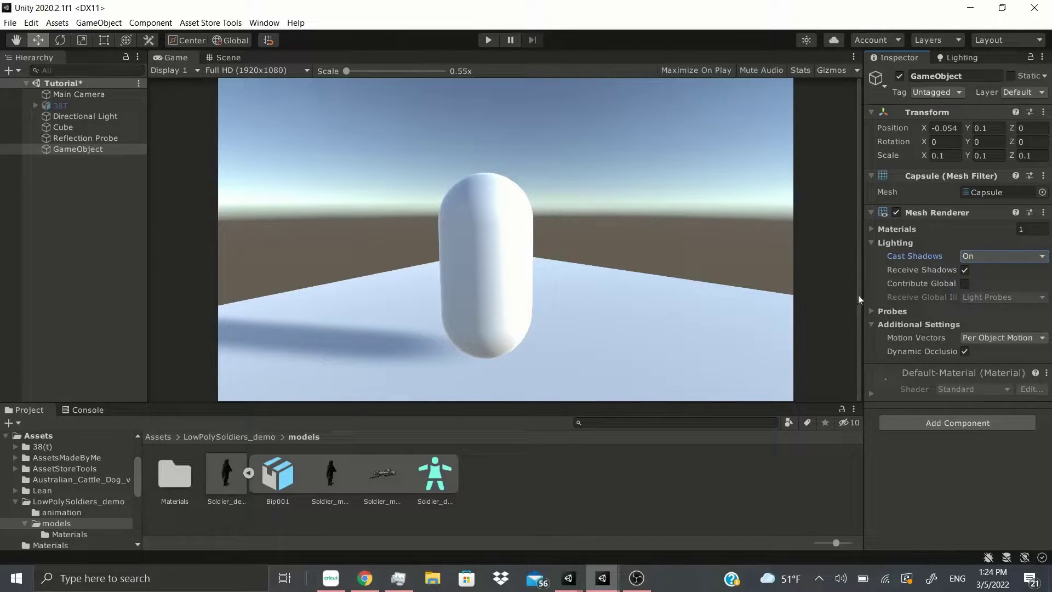
{"action": "left_click", "coordinate": [983, 256]}
{"action": "left_click", "coordinate": [987, 297]}
{"action": "left_click", "coordinate": [989, 256]}
{"action": "left_click", "coordinate": [979, 284]}
{"action": "left_click", "coordinate": [1043, 191]}
Step: Swap the capsule mesh for Robot2 and lower it to Y 0.01
{"action": "scroll", "coordinate": [936, 305], "scroll_direction": "down", "scroll_amount": 5}
{"action": "scroll", "coordinate": [935, 304], "scroll_direction": "up", "scroll_amount": 5}
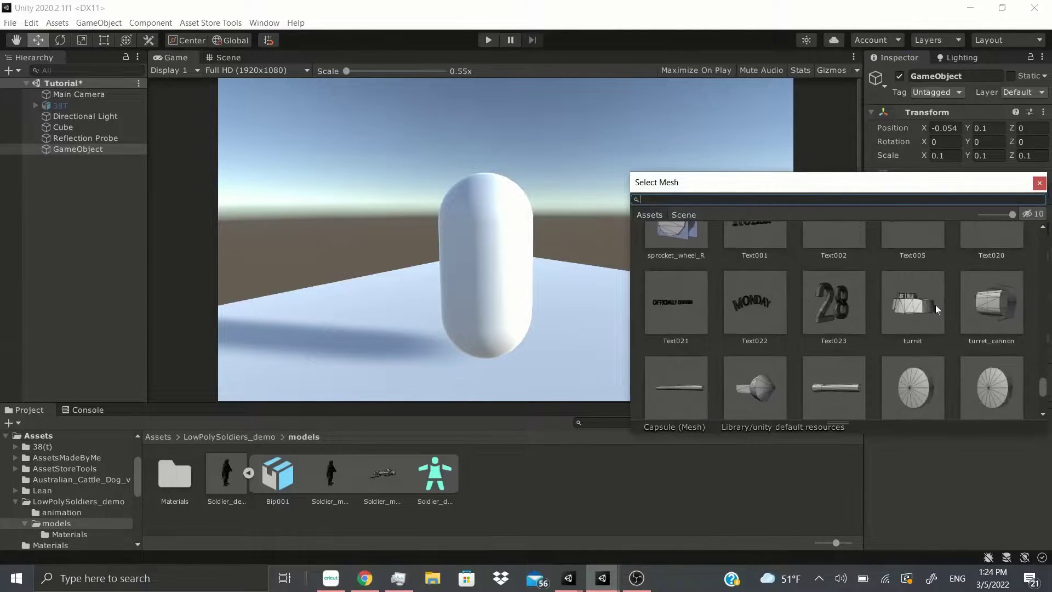
{"action": "left_click", "coordinate": [767, 302]}
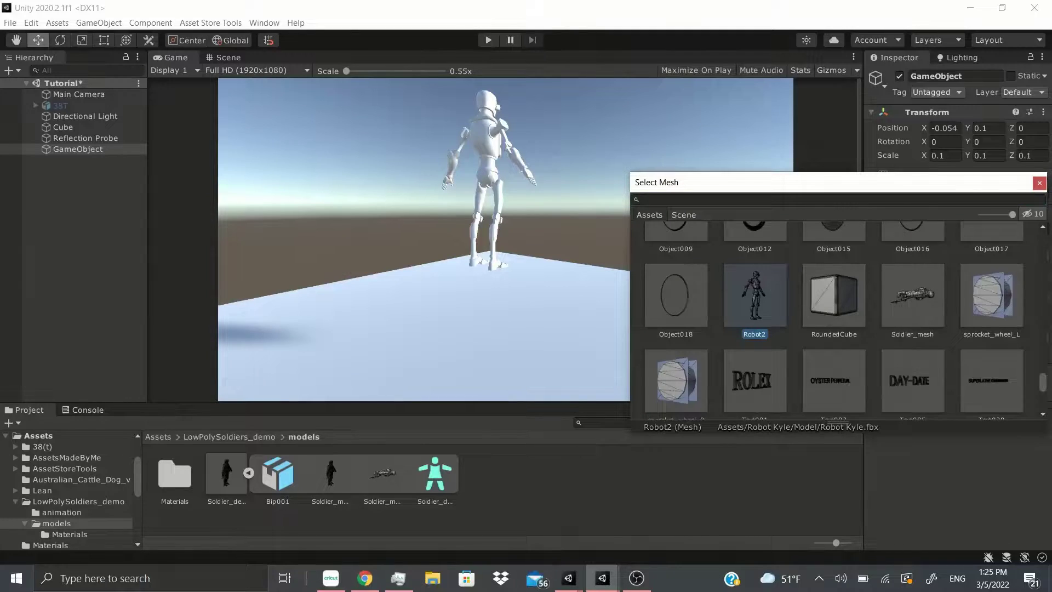
{"action": "left_click", "coordinate": [965, 124]}
{"action": "left_click_drag", "start_coordinate": [966, 124], "coordinate": [958, 127]}
Step: Set the robot's Position X to -0.054 and Rotation Y to 132.38
{"action": "left_click", "coordinate": [958, 127]}
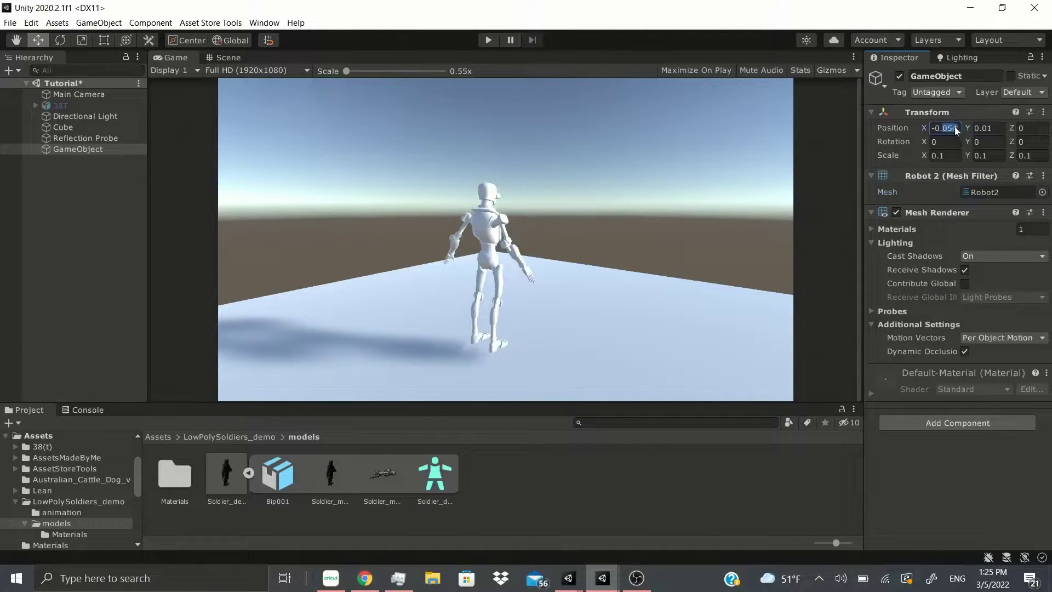
{"action": "key", "text": "Tab"}
{"action": "left_click", "coordinate": [986, 141]}
{"action": "type", "text": "180"}
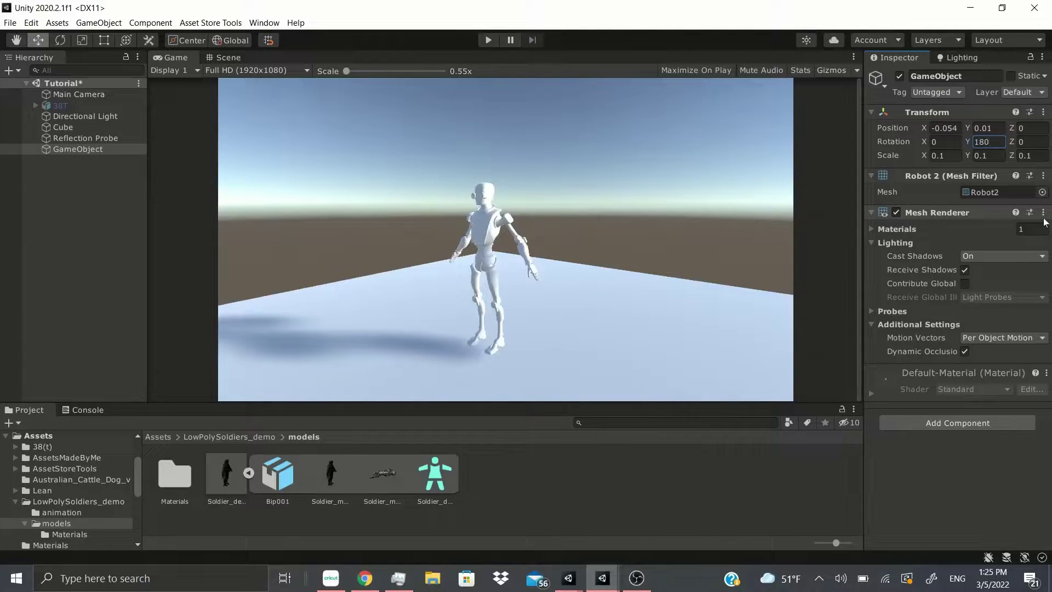
{"action": "key", "text": "BackSpace"}
{"action": "key", "text": "BackSpace"}
{"action": "key", "text": "BackSpace"}
{"action": "type", "text": "132.4"}
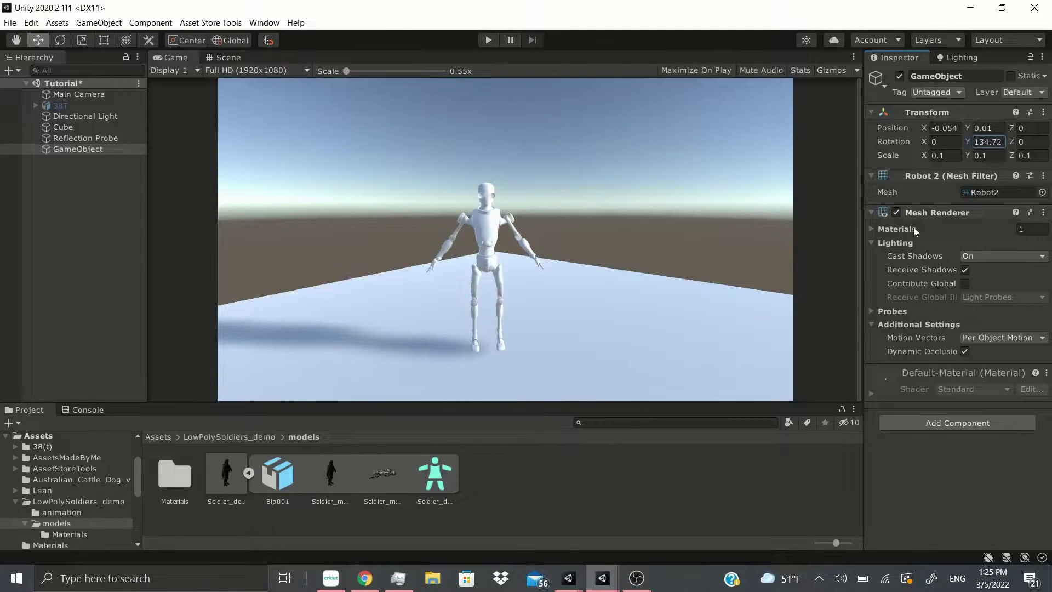
{"action": "key", "text": "BackSpace"}
{"action": "type", "text": "38"}
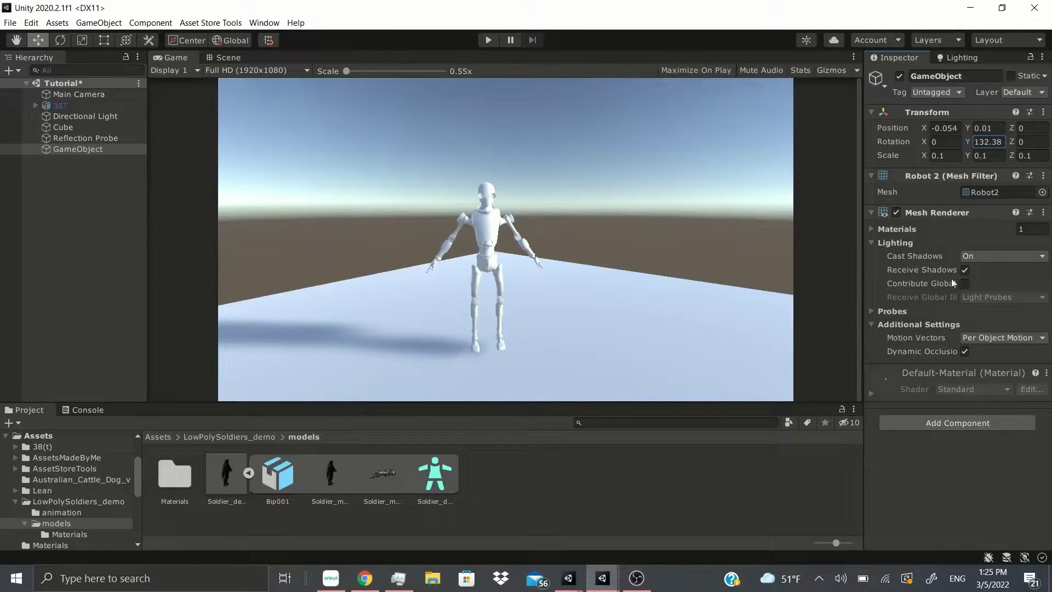
Step: Set Cast Shadows to Two Sided and toggle Receive Shadows, leaving it enabled
{"action": "left_click", "coordinate": [973, 256]}
{"action": "left_click", "coordinate": [980, 301]}
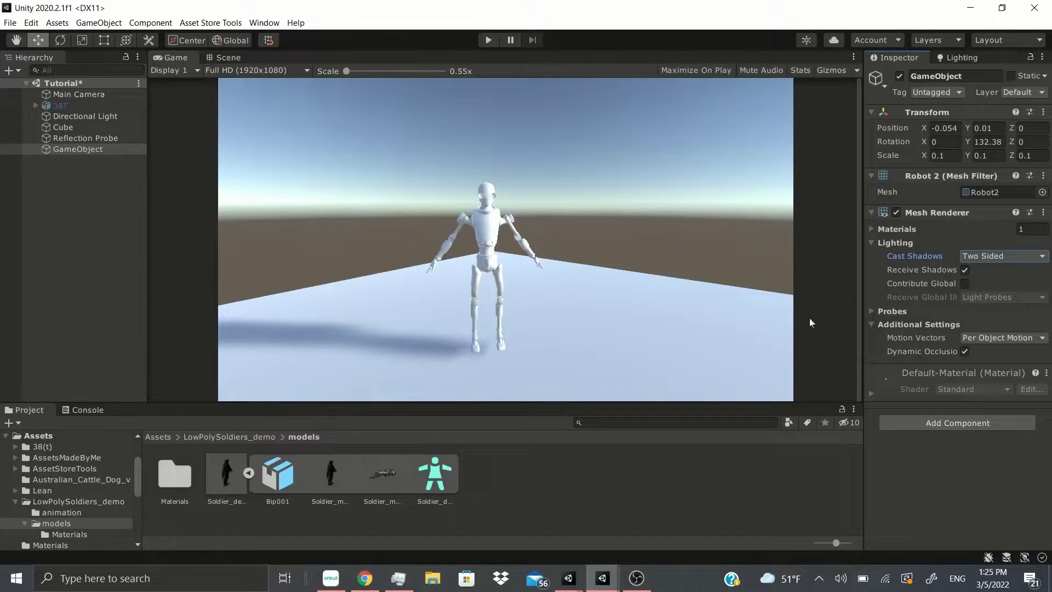
{"action": "left_click", "coordinate": [987, 256]}
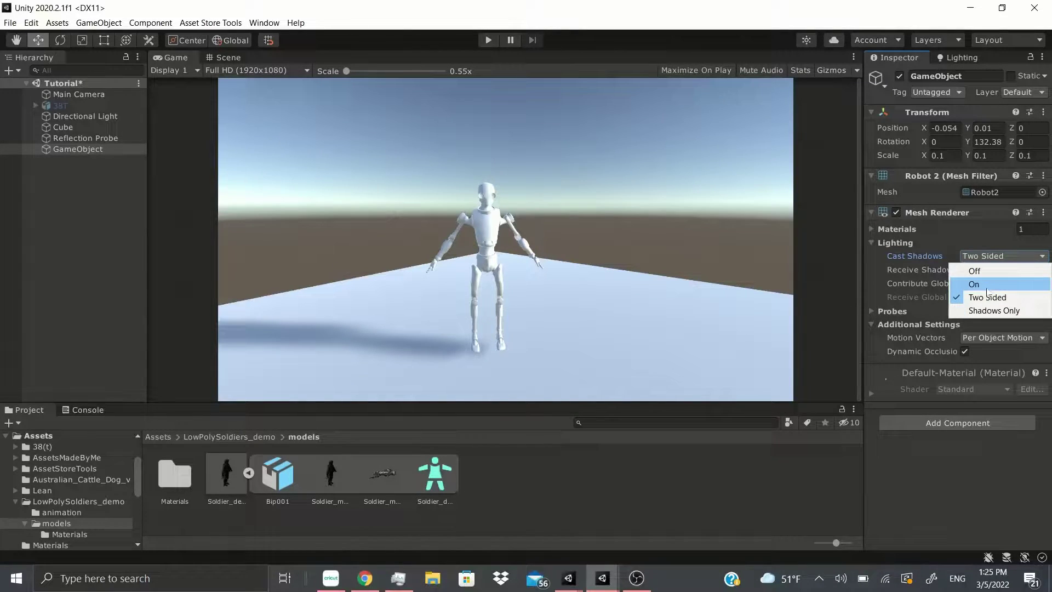
{"action": "left_click", "coordinate": [987, 294]}
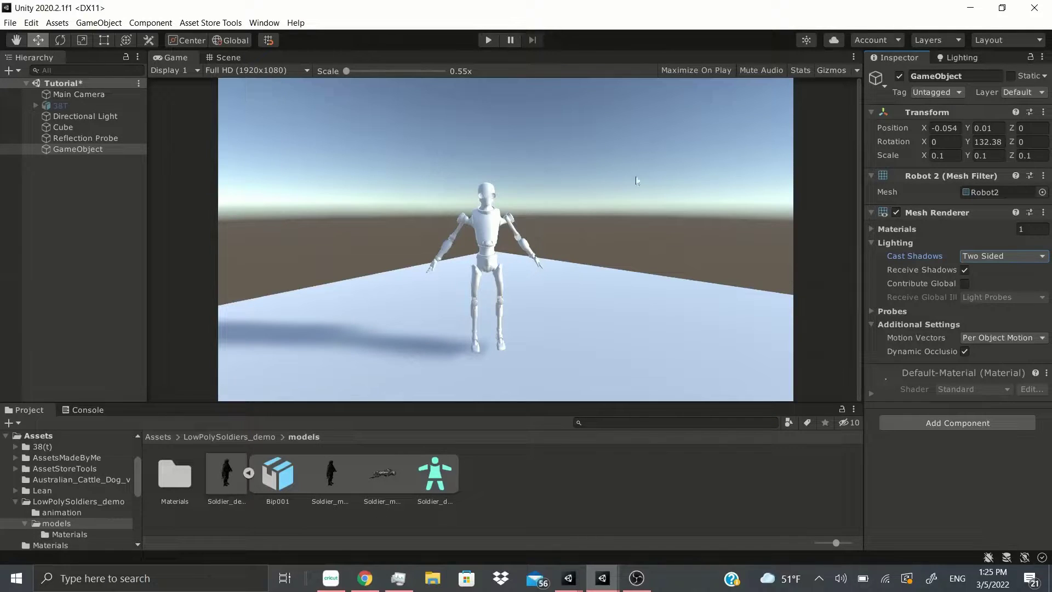
{"action": "left_click", "coordinate": [964, 271]}
{"action": "left_click", "coordinate": [965, 271]}
{"action": "left_click", "coordinate": [965, 270]}
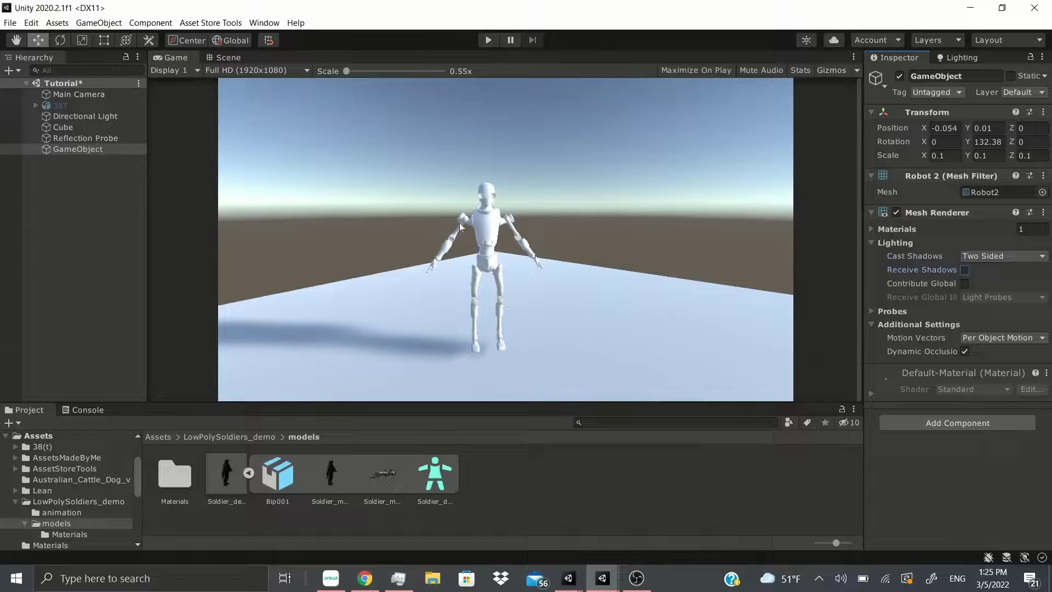
{"action": "left_click", "coordinate": [965, 271]}
Step: Widen the Inspector and enable Contribute Global Illumination, keeping Receive GI on Lightmaps
{"action": "left_click_drag", "start_coordinate": [862, 282], "coordinate": [696, 317]}
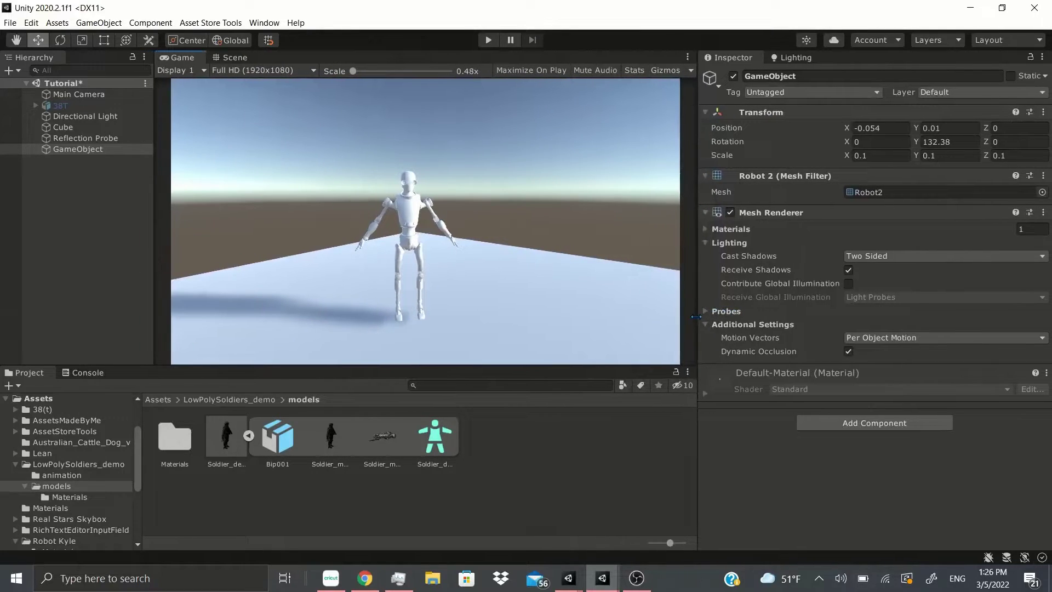
{"action": "left_click", "coordinate": [848, 283]}
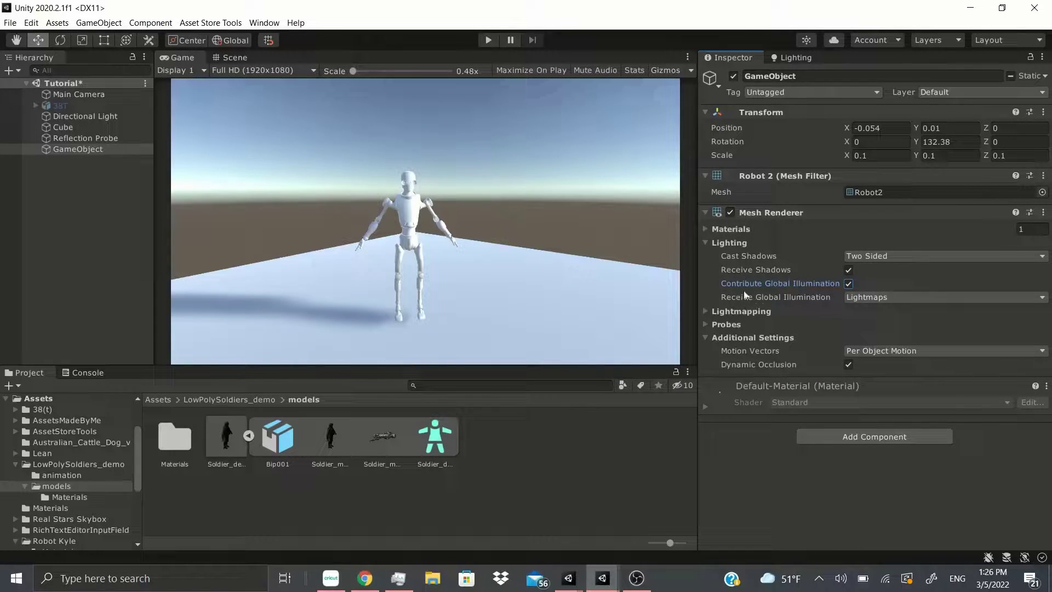
{"action": "left_click", "coordinate": [887, 297]}
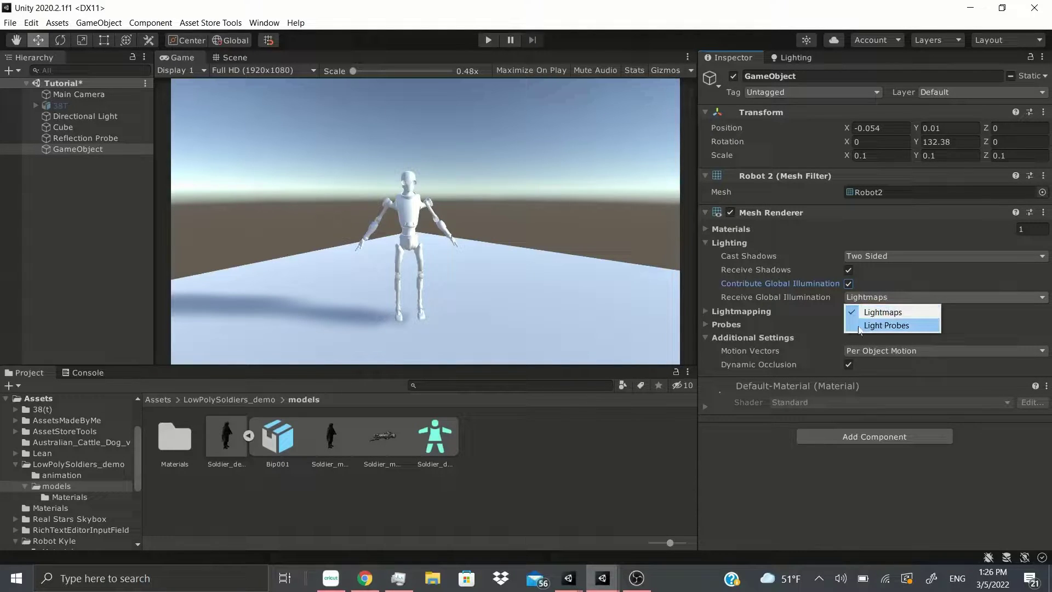
{"action": "left_click", "coordinate": [755, 301]}
{"action": "left_click", "coordinate": [848, 281]}
{"action": "left_click", "coordinate": [848, 282]}
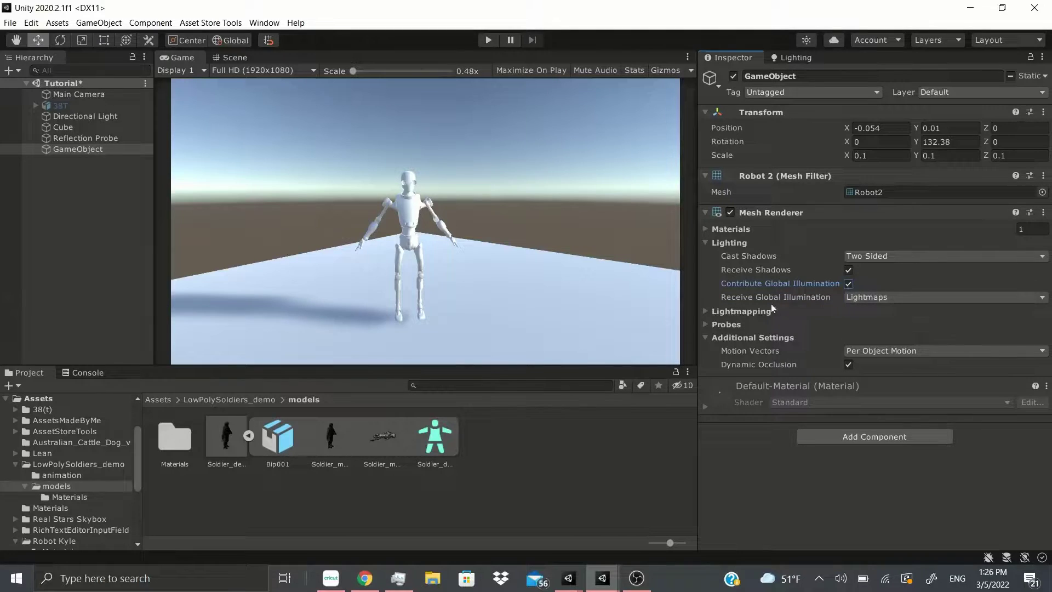
Step: Expand Lightmapping and view the Default-Medium lightmap parameters preset
{"action": "left_click", "coordinate": [741, 313]}
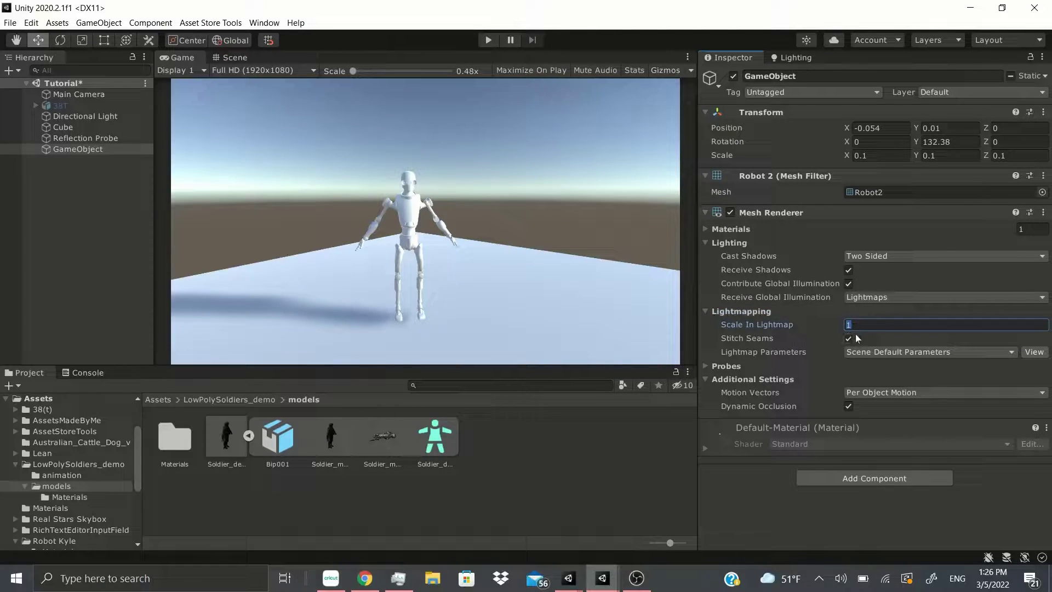
{"action": "left_click", "coordinate": [826, 325]}
{"action": "mouse_move", "coordinate": [790, 326]}
{"action": "left_click", "coordinate": [908, 352]}
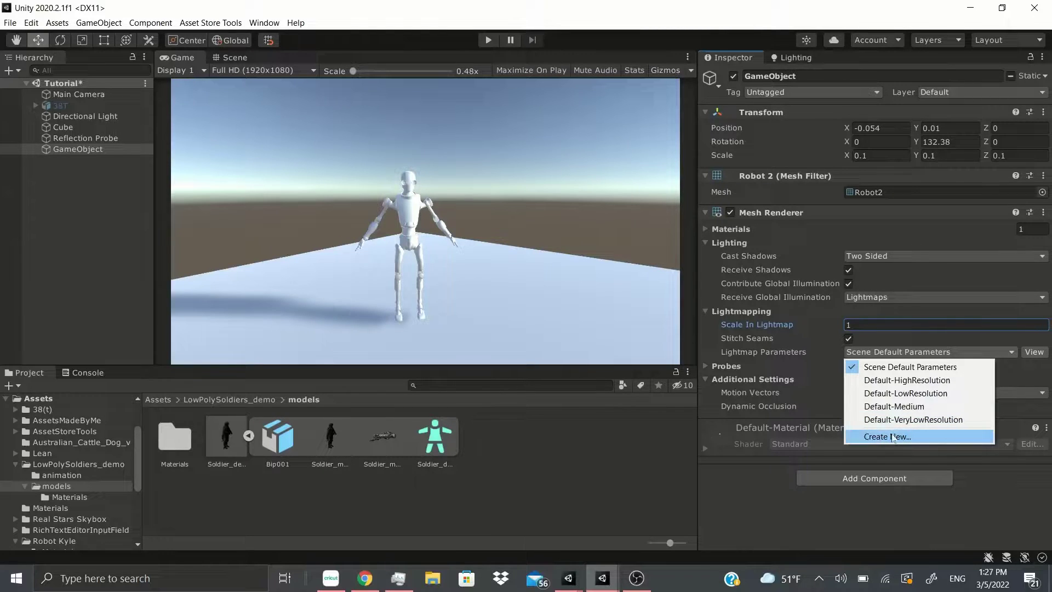
{"action": "left_click", "coordinate": [1040, 354]}
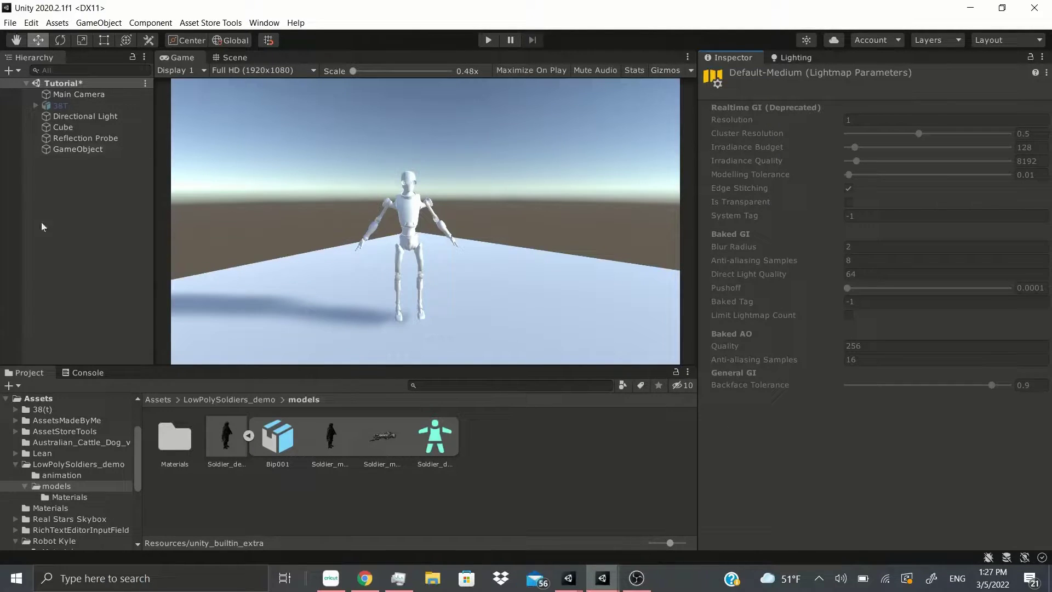
Step: Reselect the GameObject and collapse the Lightmapping and Lighting foldouts
{"action": "left_click", "coordinate": [78, 149]}
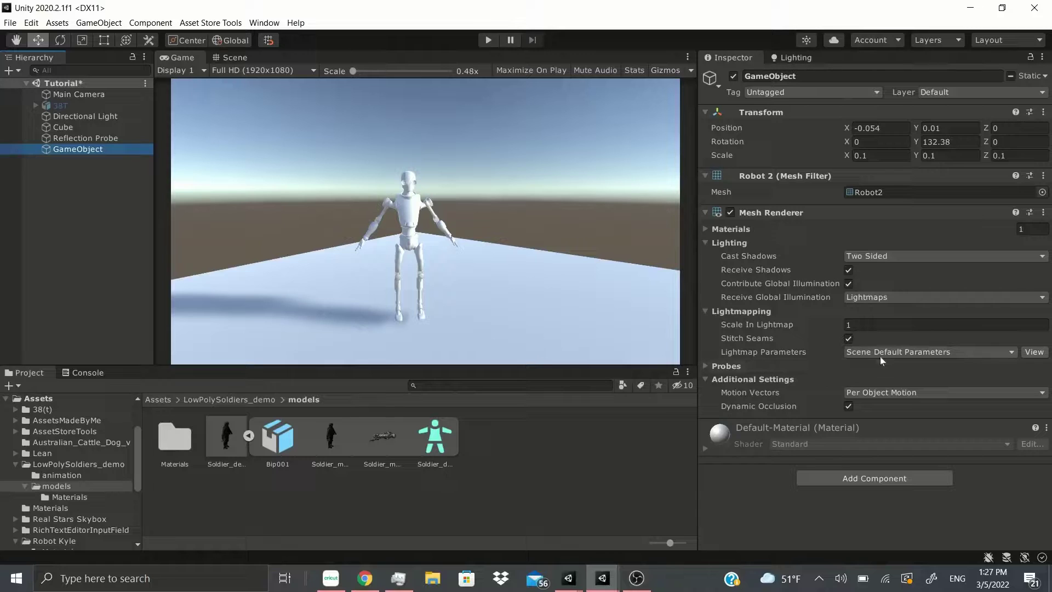
{"action": "left_click", "coordinate": [751, 310]}
{"action": "left_click", "coordinate": [735, 243]}
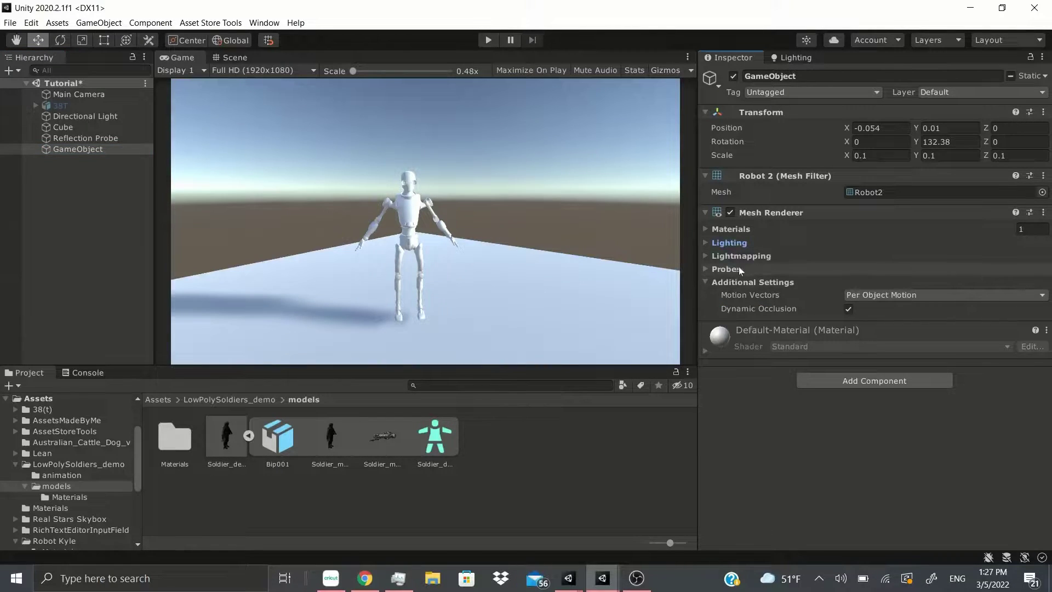
Step: Expand Probes and set Light Probes to Custom Provided
{"action": "left_click", "coordinate": [724, 271]}
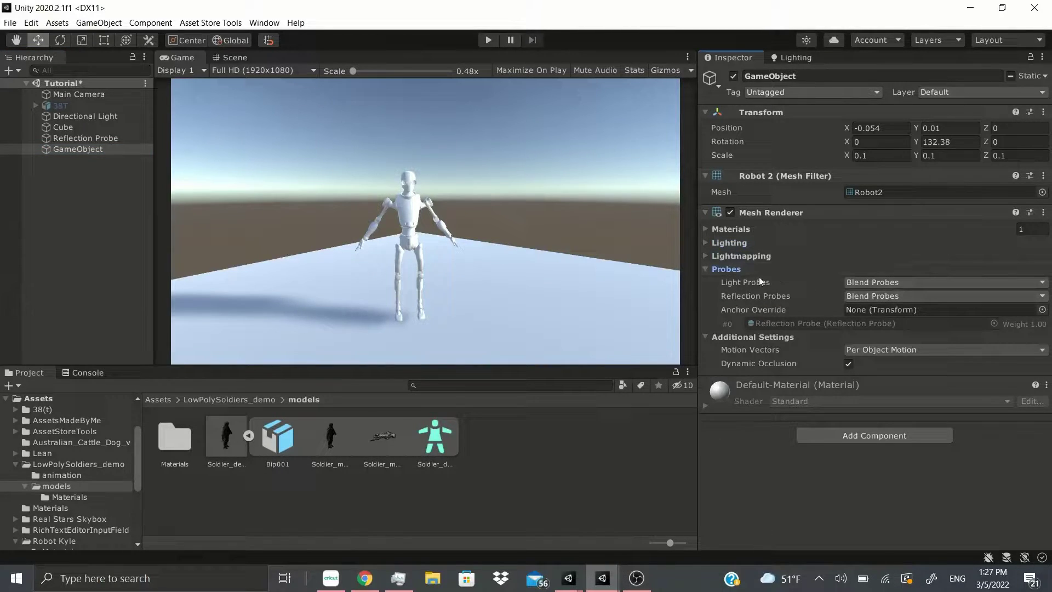
{"action": "left_click", "coordinate": [847, 283]}
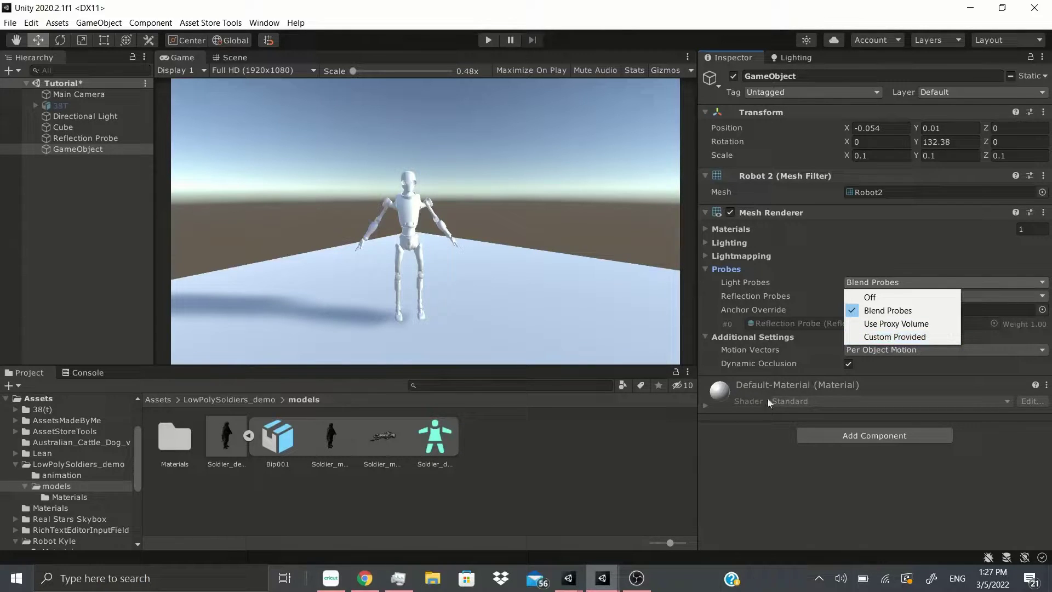
{"action": "left_click", "coordinate": [895, 337]}
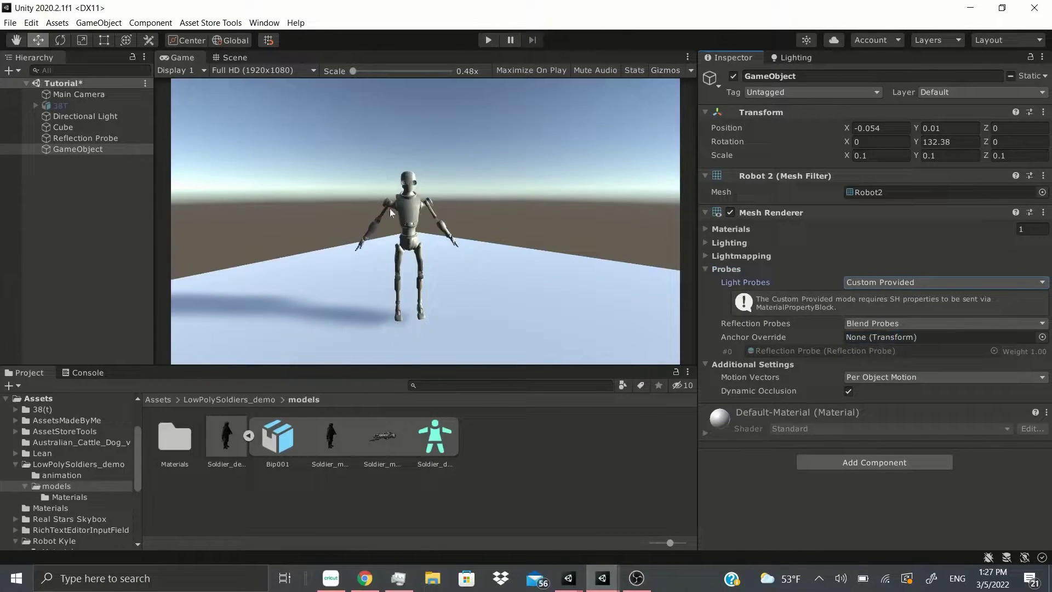
{"action": "left_click", "coordinate": [878, 287]}
{"action": "left_click", "coordinate": [819, 304]}
Step: Inspect the Default-Material properties, then set Light Probes back to Blend Probes
{"action": "left_click", "coordinate": [711, 424]}
{"action": "scroll", "coordinate": [861, 416], "scroll_direction": "down", "scroll_amount": 5}
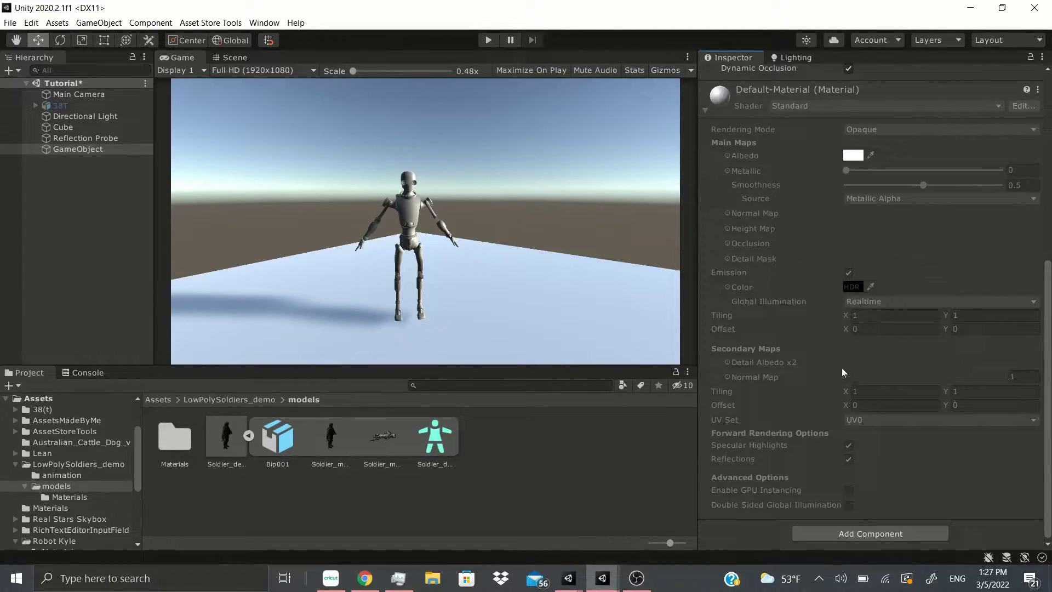
{"action": "scroll", "coordinate": [840, 368], "scroll_direction": "up", "scroll_amount": 5}
{"action": "left_click", "coordinate": [797, 216]}
{"action": "left_click", "coordinate": [855, 282]}
{"action": "left_click", "coordinate": [935, 268]}
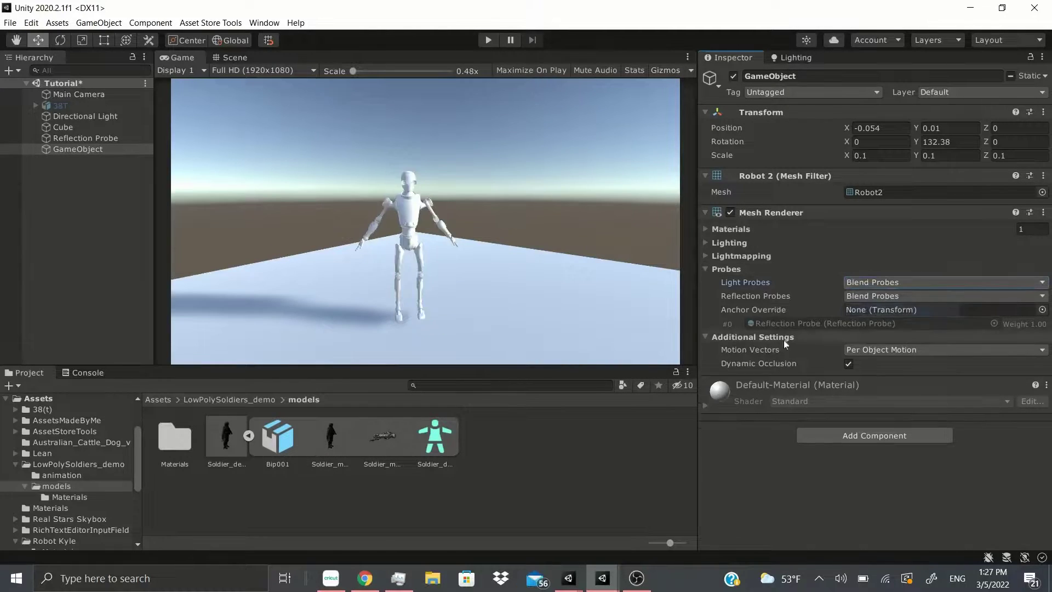
Step: Try Reflection Probes Off and Blend Probes, settle on Blend Probes And Skybox, then collapse Probes
{"action": "left_click", "coordinate": [872, 296]}
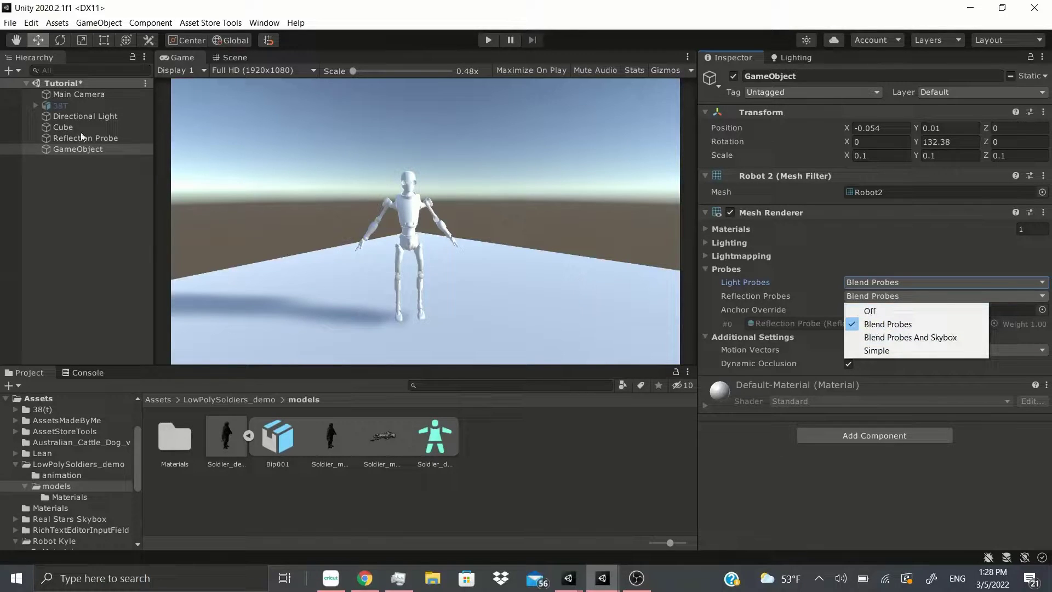
{"action": "left_click", "coordinate": [883, 312]}
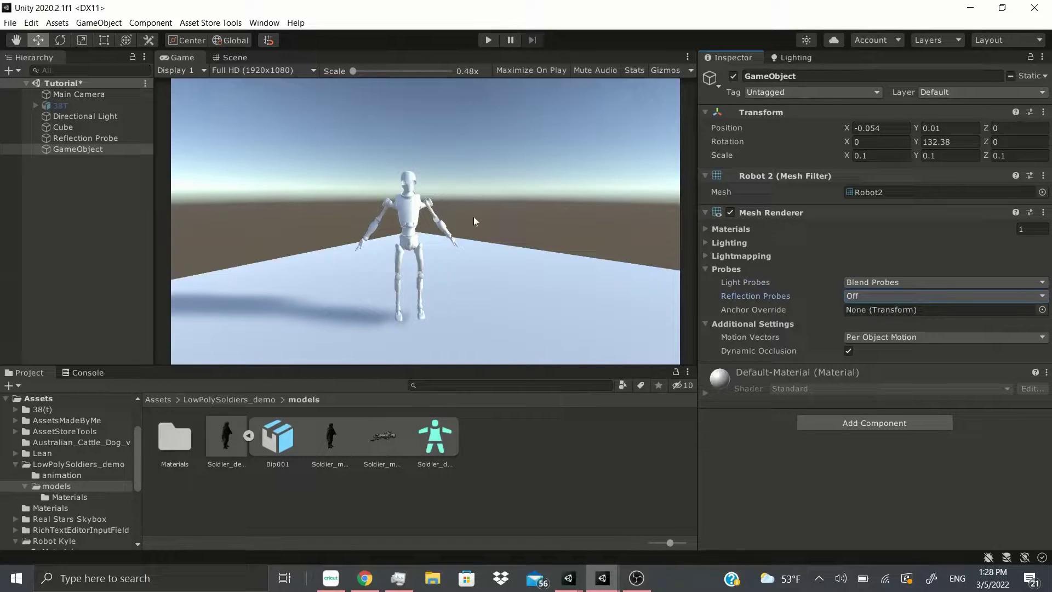
{"action": "left_click", "coordinate": [860, 293]}
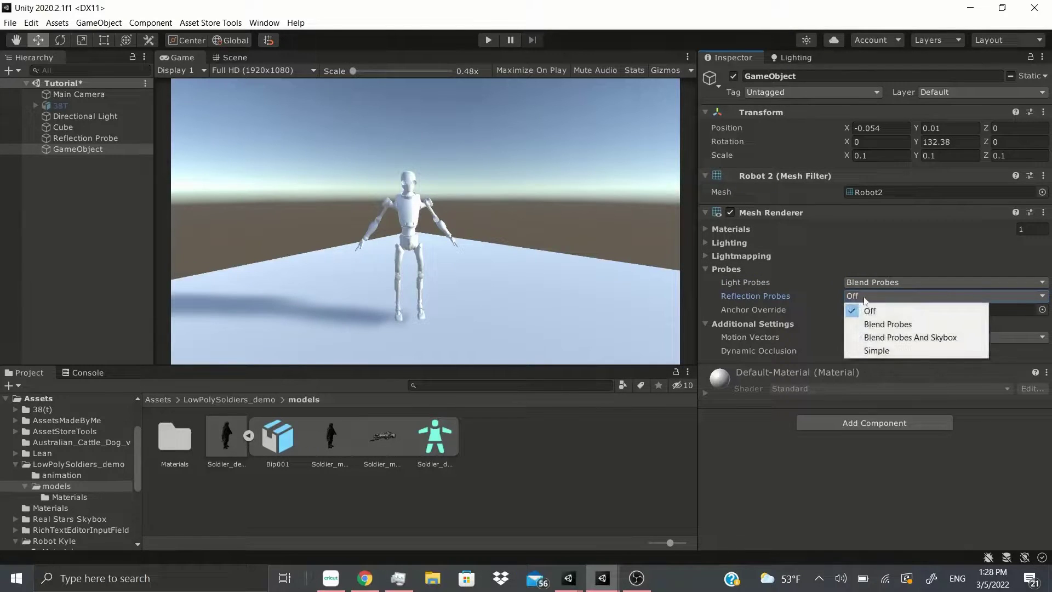
{"action": "left_click", "coordinate": [901, 325]}
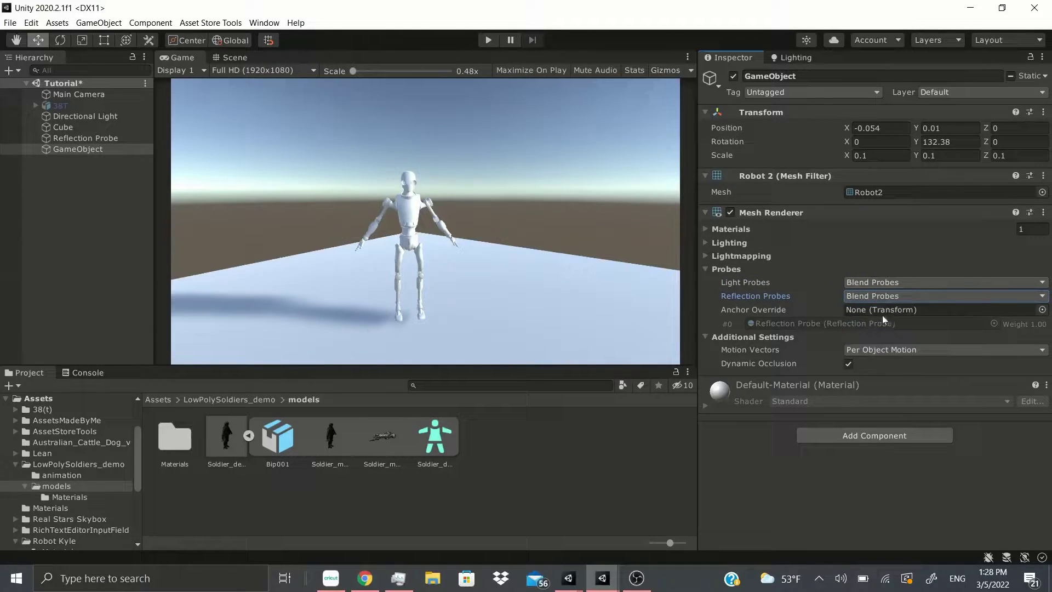
{"action": "left_click", "coordinate": [847, 300]}
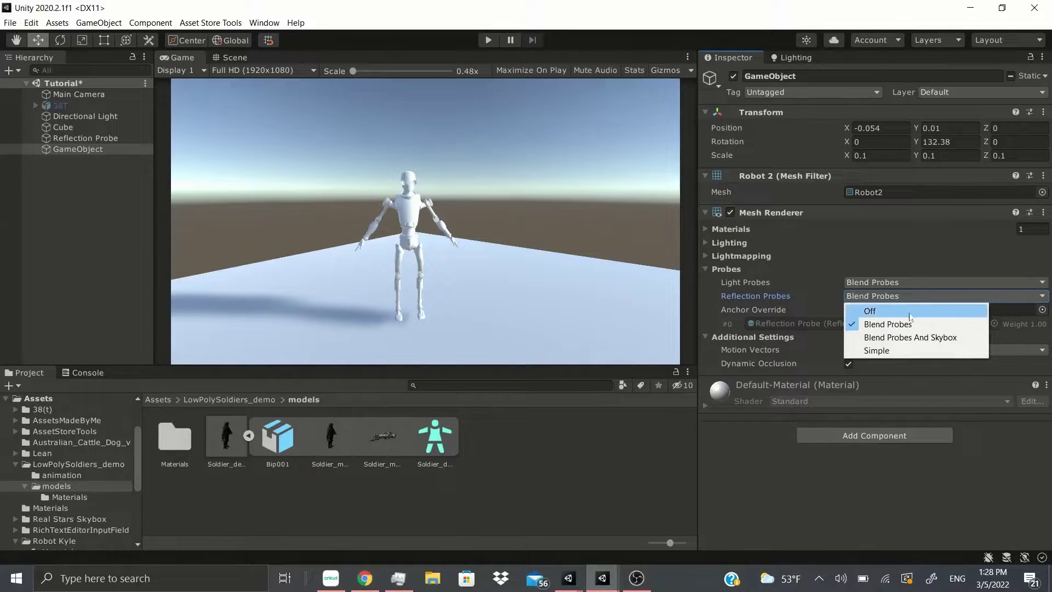
{"action": "left_click", "coordinate": [945, 337]}
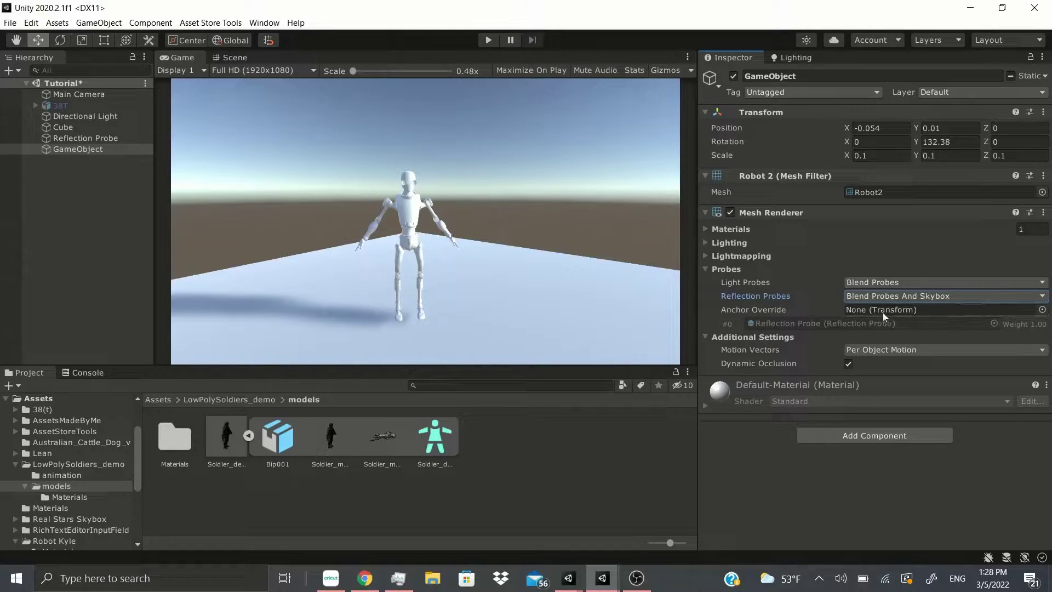
{"action": "left_click", "coordinate": [738, 271]}
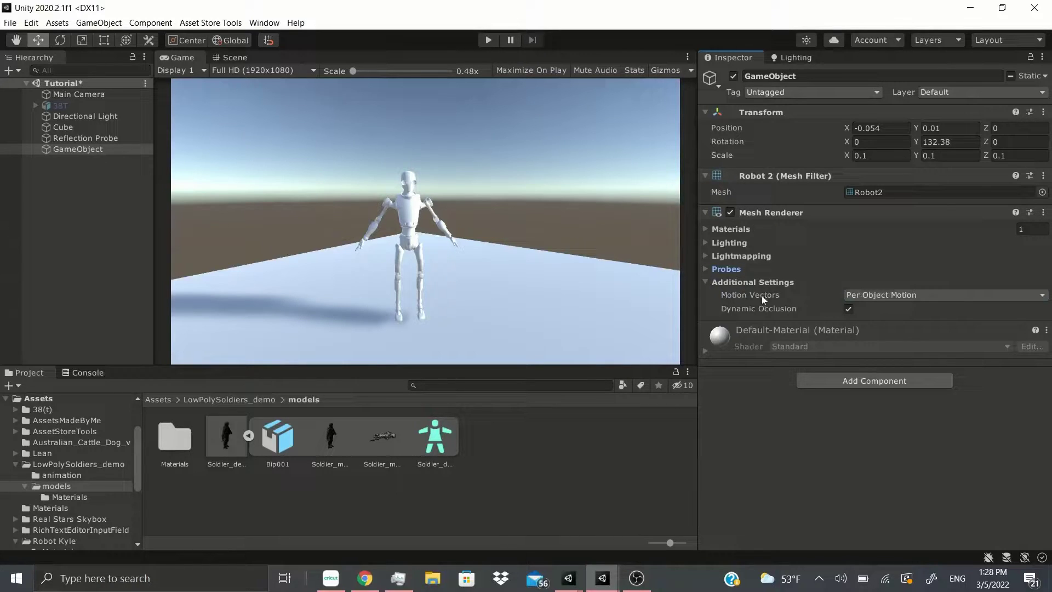
{"action": "left_click", "coordinate": [859, 290]}
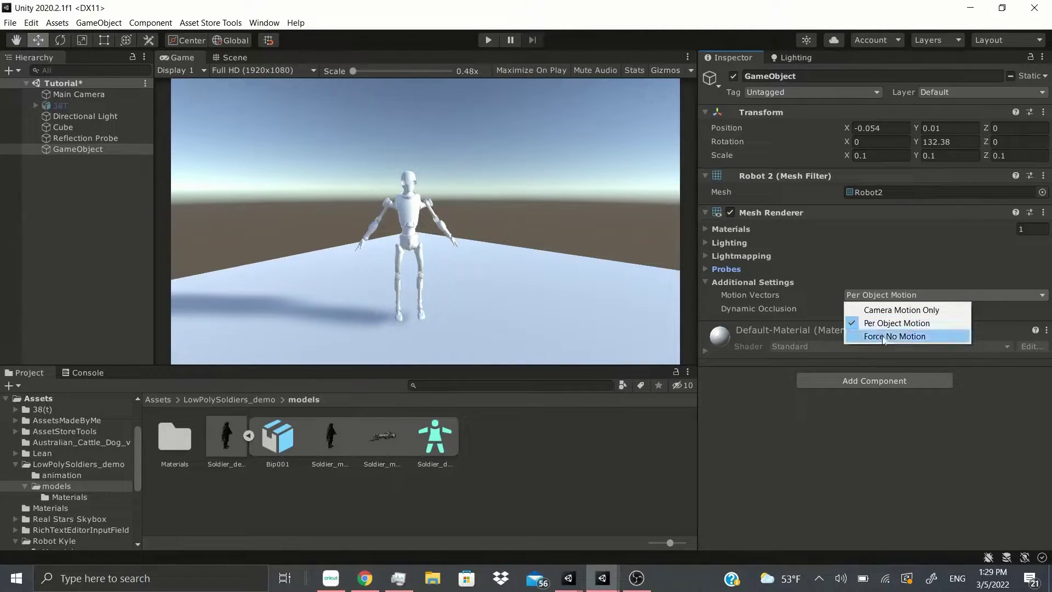
{"action": "left_click", "coordinate": [715, 373]}
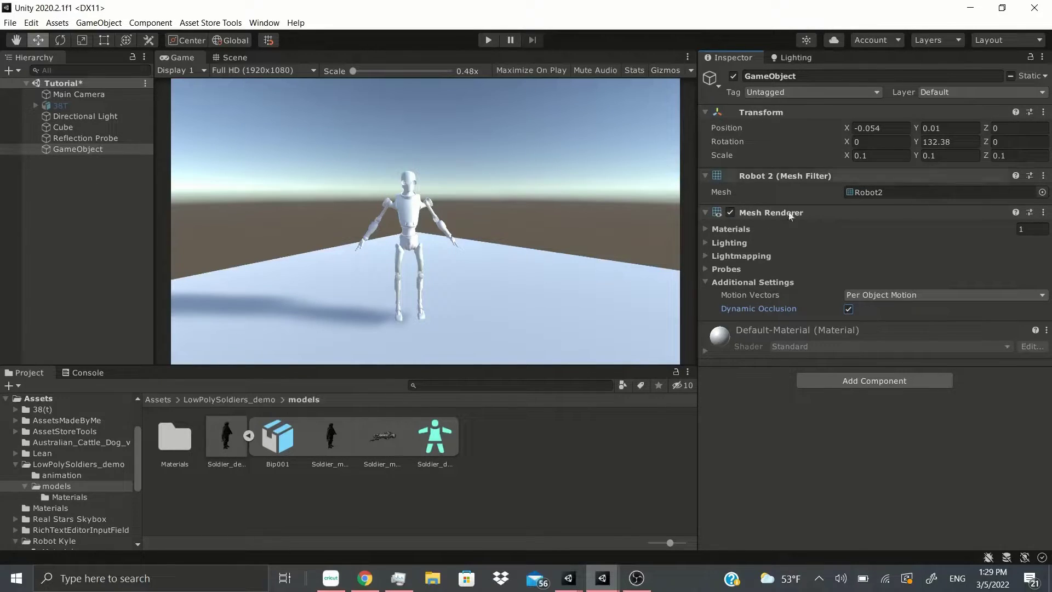
Step: Delete the robot GameObject and drag the Soldier_demo model into the Hierarchy
{"action": "right_click", "coordinate": [80, 152]}
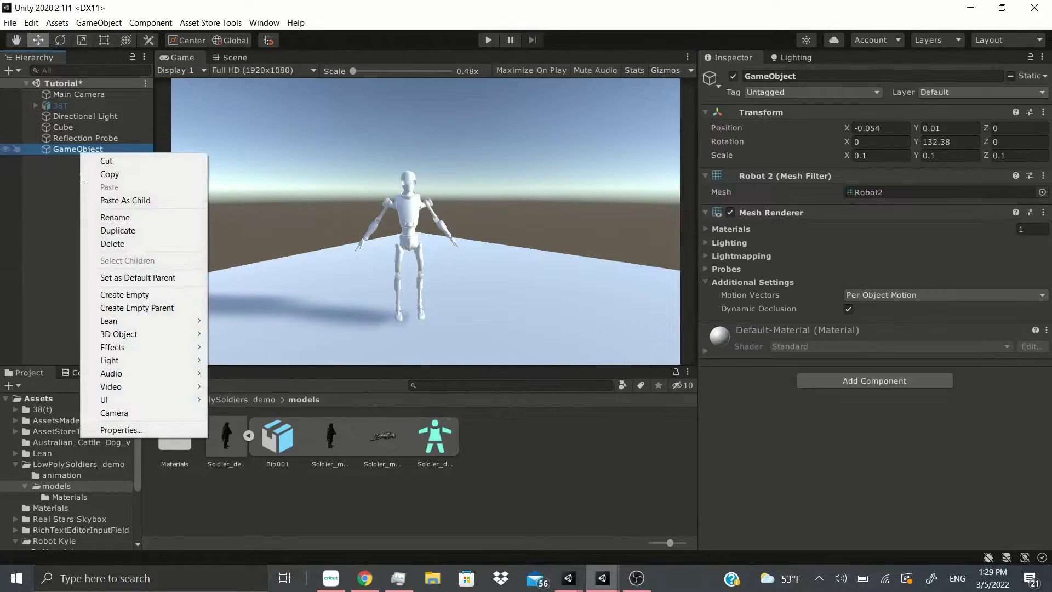
{"action": "left_click", "coordinate": [115, 243]}
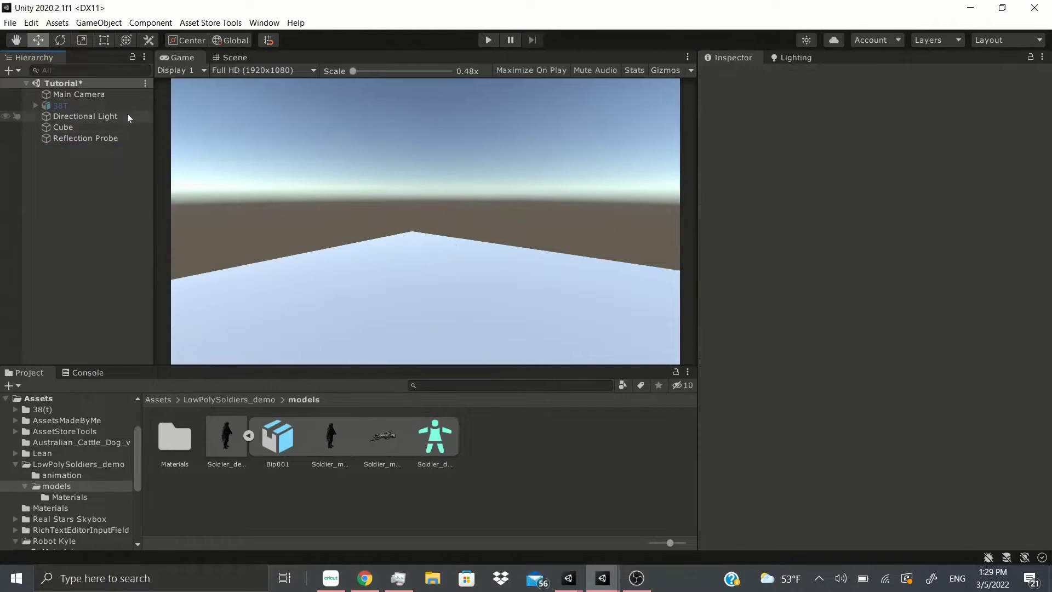
{"action": "left_click", "coordinate": [249, 435]}
{"action": "left_click_drag", "start_coordinate": [231, 432], "coordinate": [83, 192]}
Step: Scale Soldier_demo to 0.1 on the X, Y and Z axes
{"action": "type", "text": "0.1"}
{"action": "key", "text": "Tab"}
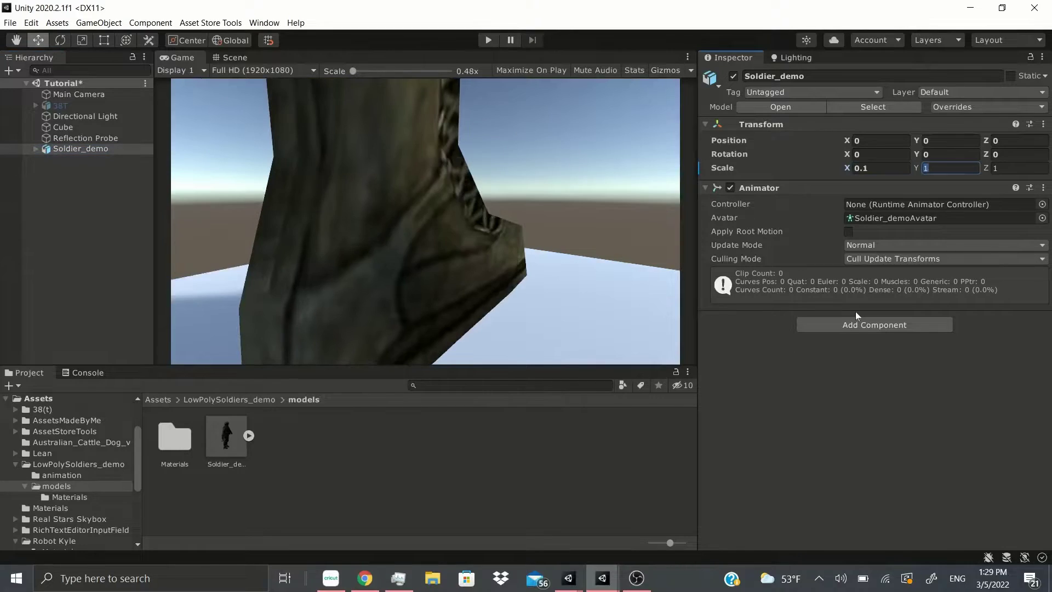
{"action": "type", "text": "0.1"}
{"action": "key", "text": "Tab"}
{"action": "type", "text": ".1"}
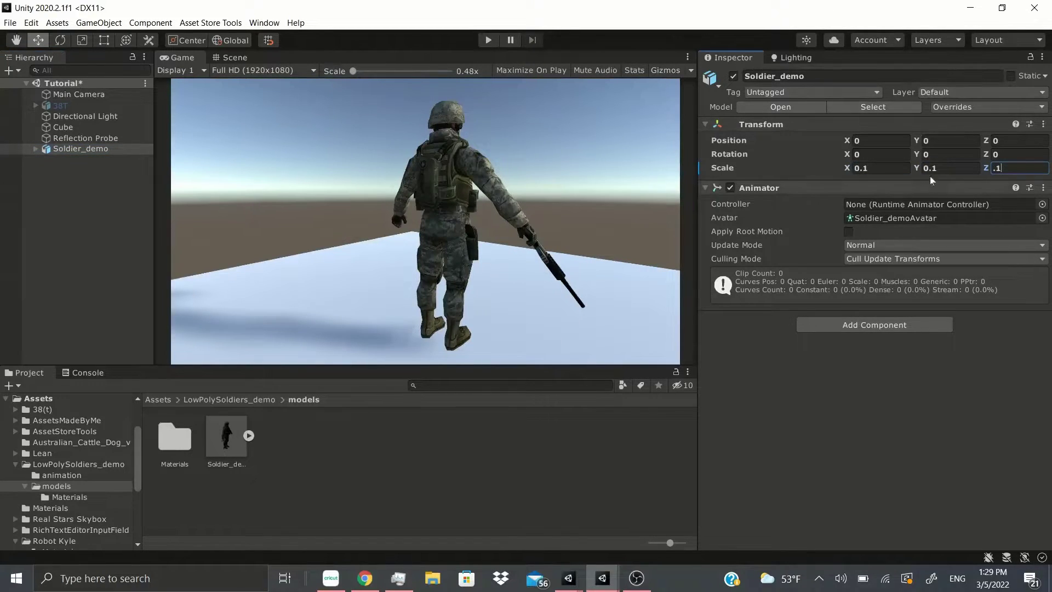
{"action": "left_click", "coordinate": [910, 153]}
Step: Rotate the soldier to about 179 on Y to face the camera, then expand its children
{"action": "left_click_drag", "start_coordinate": [916, 154], "coordinate": [1013, 157]}
{"action": "left_click_drag", "start_coordinate": [173, 246], "coordinate": [274, 249]}
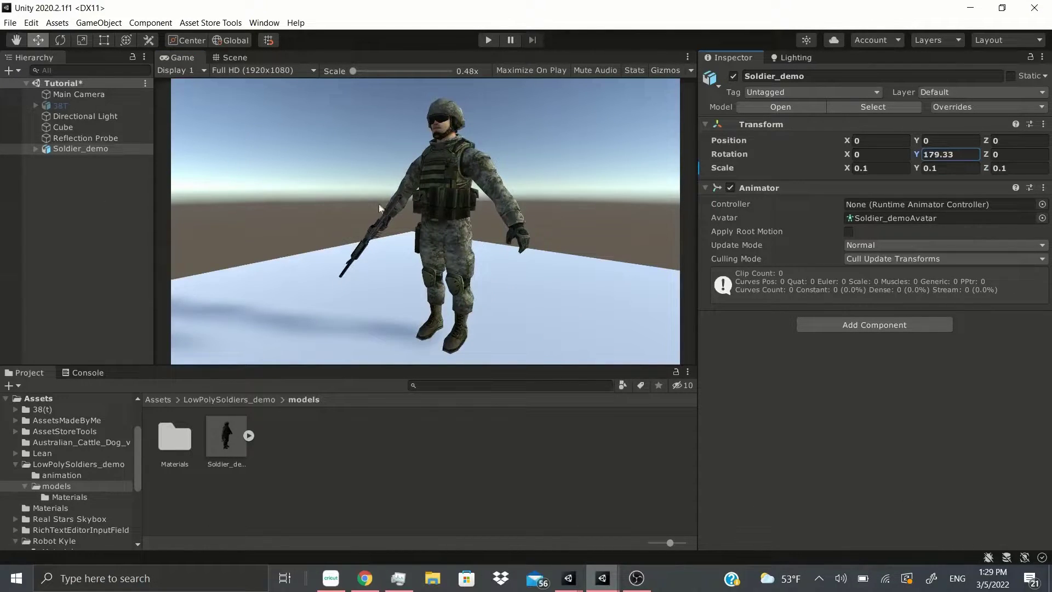
{"action": "left_click", "coordinate": [36, 149]}
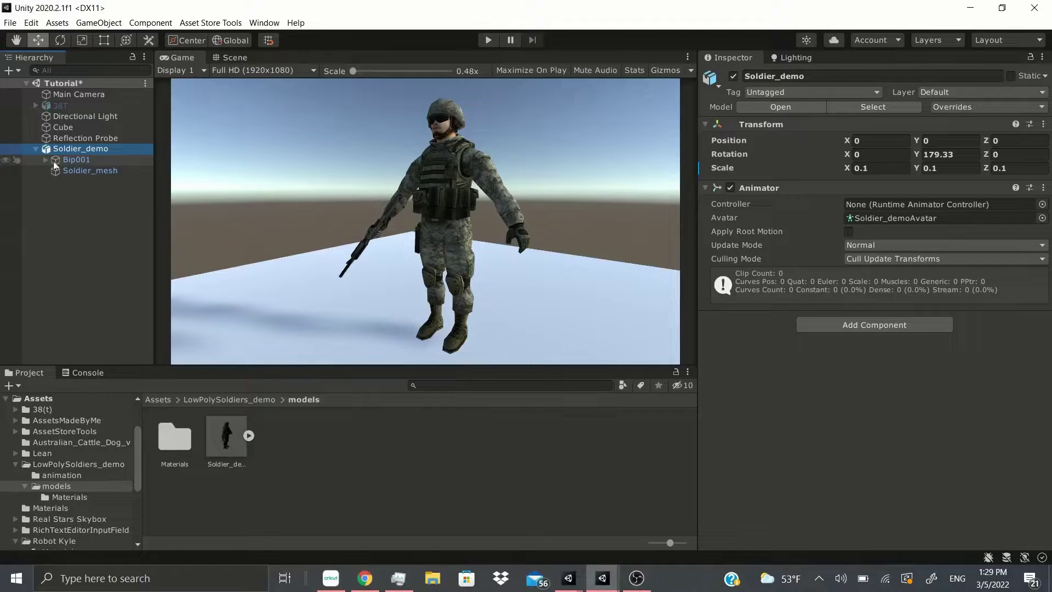
Step: Inspect Bip001, Bip001 Footsteps and Bip001 Pelvis, framing the soldier in the Scene view
{"action": "left_click", "coordinate": [86, 161]}
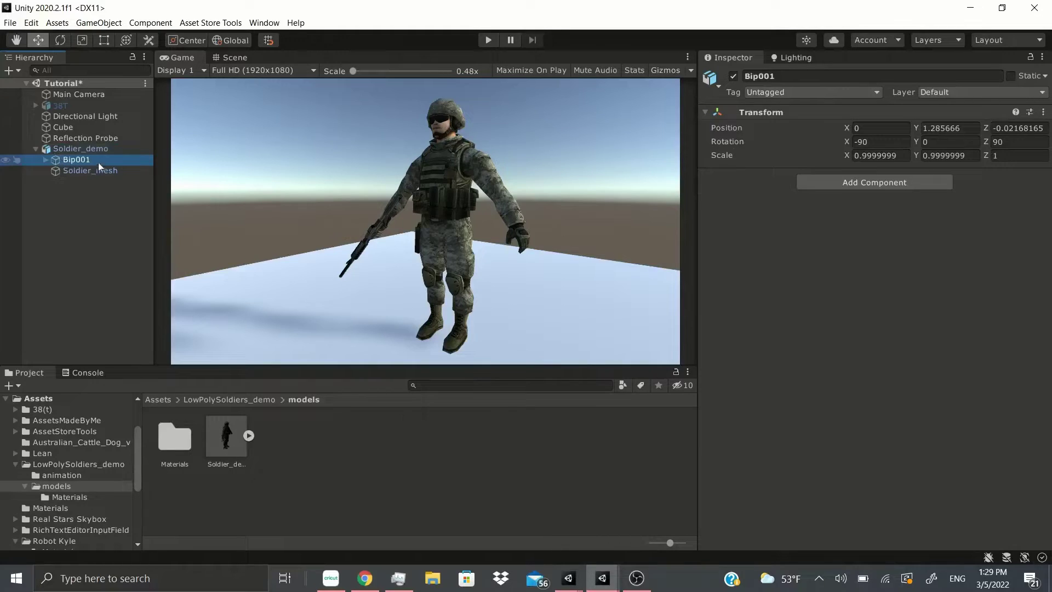
{"action": "left_click", "coordinate": [45, 160]}
{"action": "left_click", "coordinate": [83, 171]}
{"action": "left_click", "coordinate": [55, 182]}
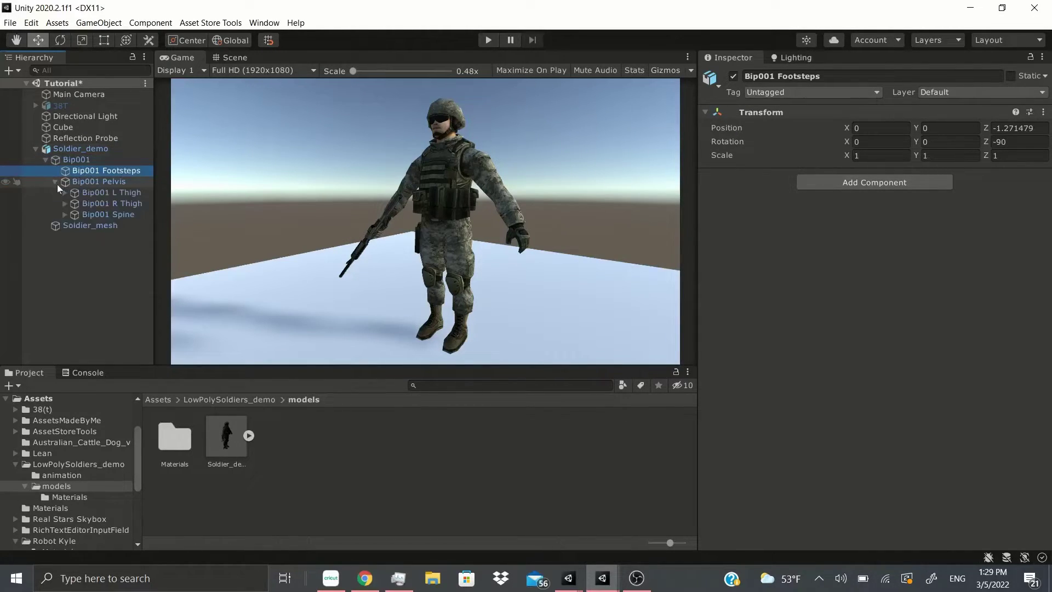
{"action": "left_click", "coordinate": [101, 183]}
{"action": "left_click", "coordinate": [230, 57]}
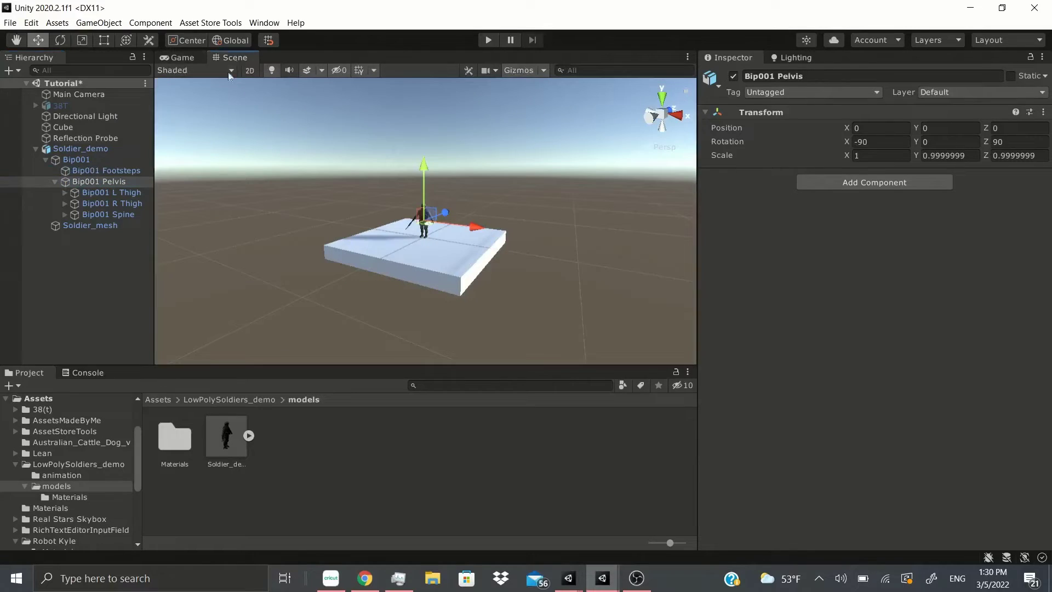
{"action": "double_click", "coordinate": [101, 185]}
Step: Inspect the L and R Thigh bones, then R Calf, R Foot, R Toe0 and R Toe0Nub
{"action": "left_click", "coordinate": [110, 190]}
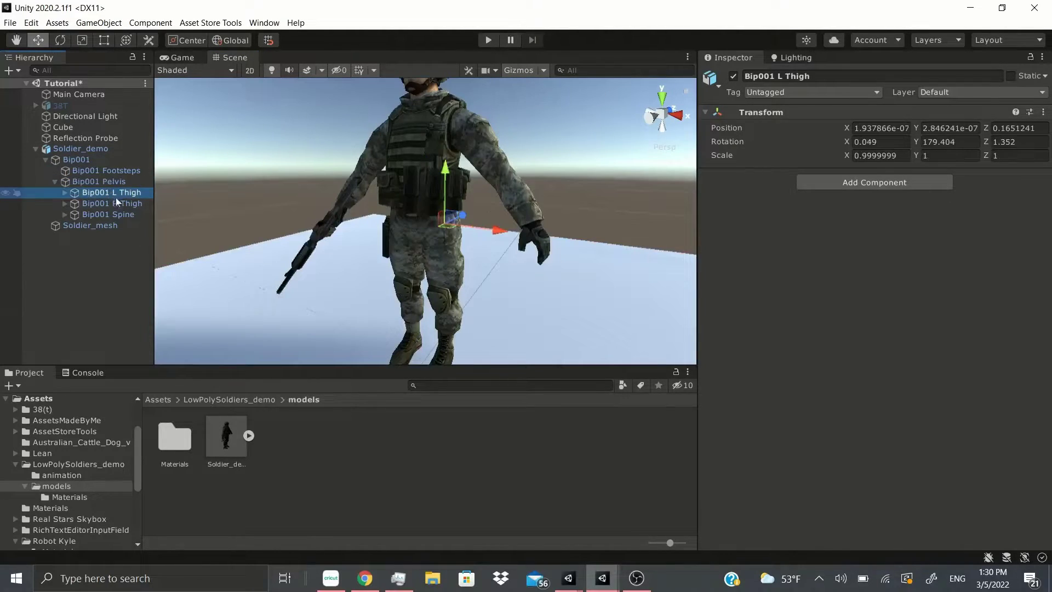
{"action": "left_click", "coordinate": [127, 204]}
{"action": "left_click", "coordinate": [65, 203]}
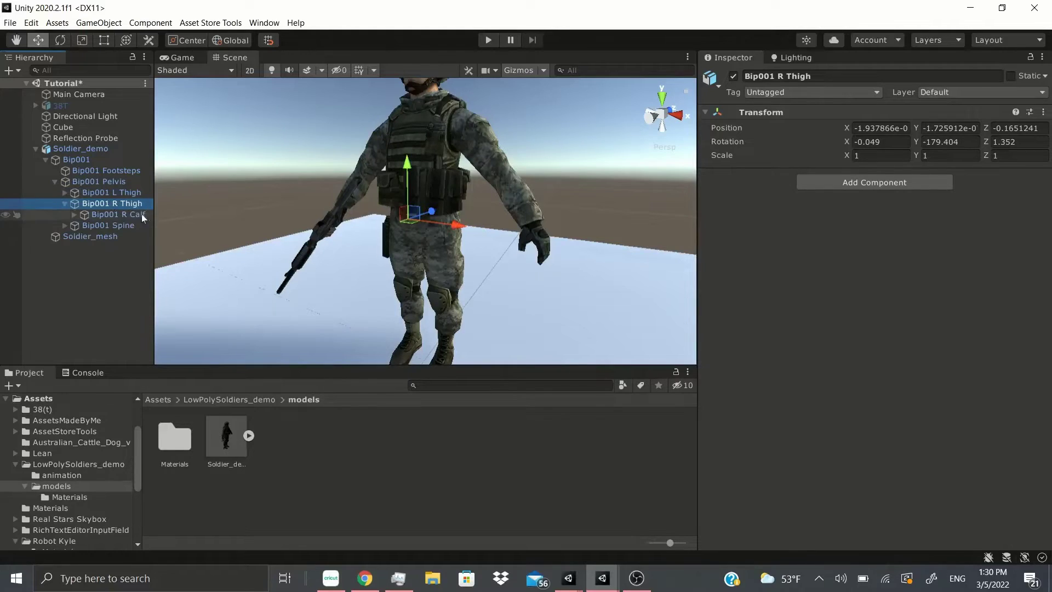
{"action": "left_click", "coordinate": [133, 214]}
{"action": "left_click", "coordinate": [73, 215]}
{"action": "left_click", "coordinate": [104, 224]}
{"action": "left_click", "coordinate": [84, 225]}
{"action": "left_click", "coordinate": [118, 236]}
{"action": "left_click", "coordinate": [94, 237]}
{"action": "left_click", "coordinate": [118, 248]}
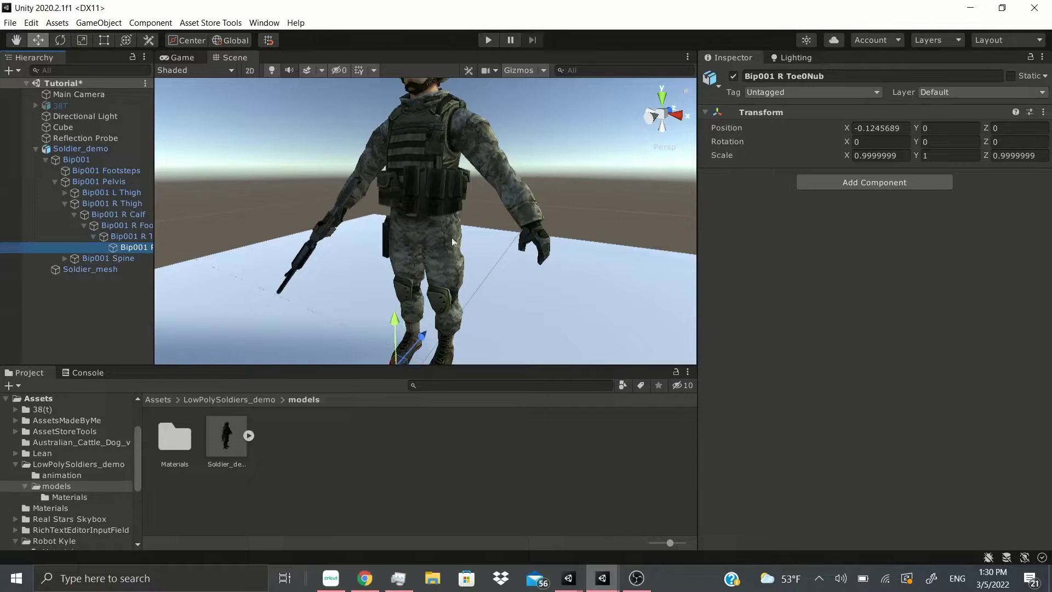
Step: Collapse the right-leg bones, Bip001 Pelvis and the whole Bip001 skeleton
{"action": "left_click", "coordinate": [94, 235]}
{"action": "left_click", "coordinate": [84, 225]}
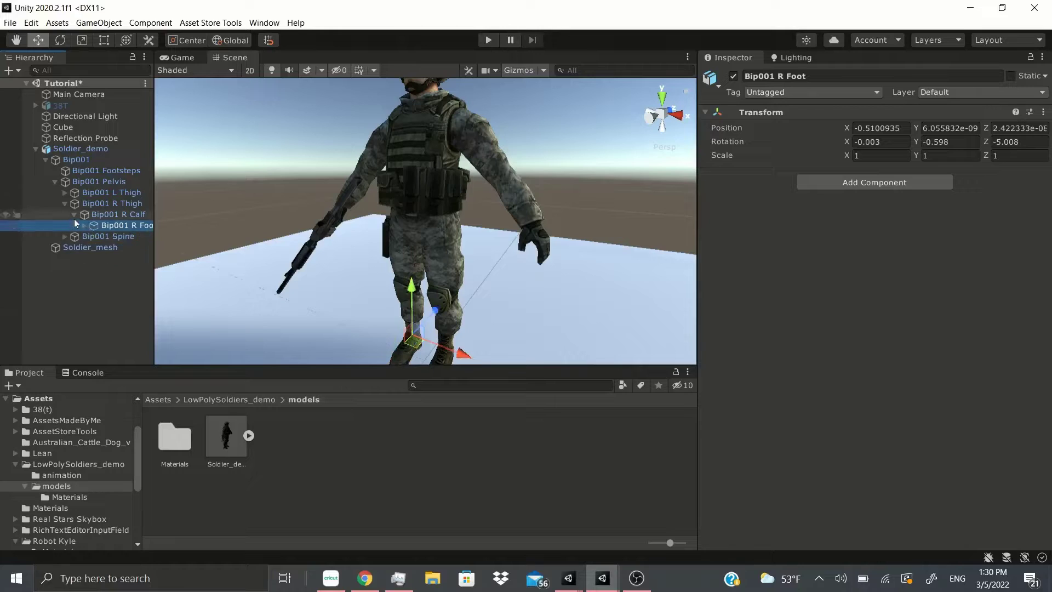
{"action": "left_click", "coordinate": [73, 215]}
{"action": "left_click", "coordinate": [64, 204]}
{"action": "left_click", "coordinate": [54, 182]}
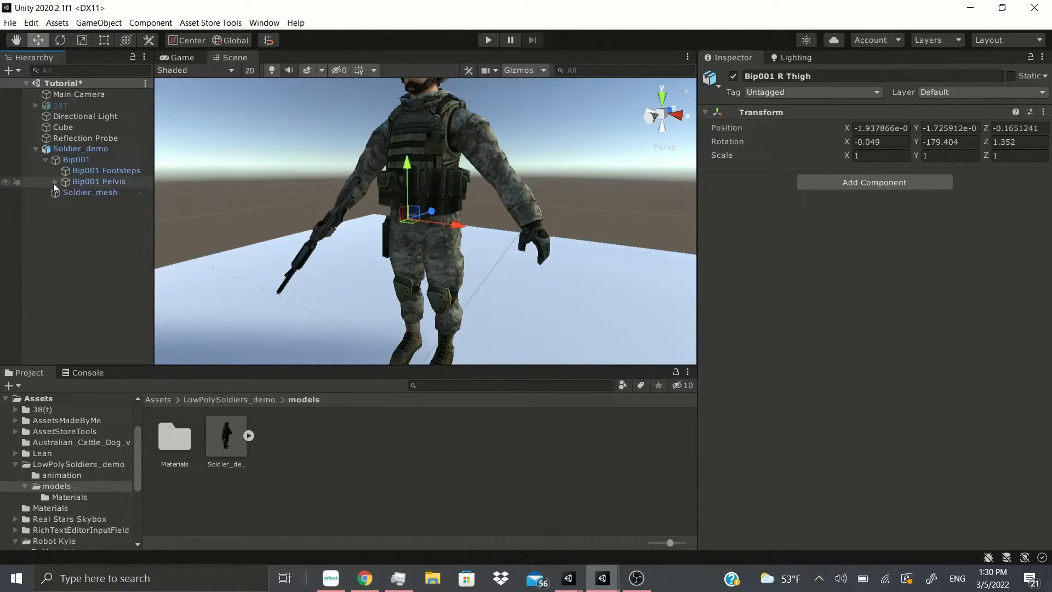
{"action": "left_click", "coordinate": [46, 159]}
{"action": "scroll", "coordinate": [443, 161], "scroll_direction": "down", "scroll_amount": 5}
{"action": "scroll", "coordinate": [443, 160], "scroll_direction": "up", "scroll_amount": 5}
{"action": "scroll", "coordinate": [442, 160], "scroll_direction": "down", "scroll_amount": 5}
Step: Select Soldier_mesh, shrink its bounds box along Z, and undo the change
{"action": "left_click", "coordinate": [425, 176]}
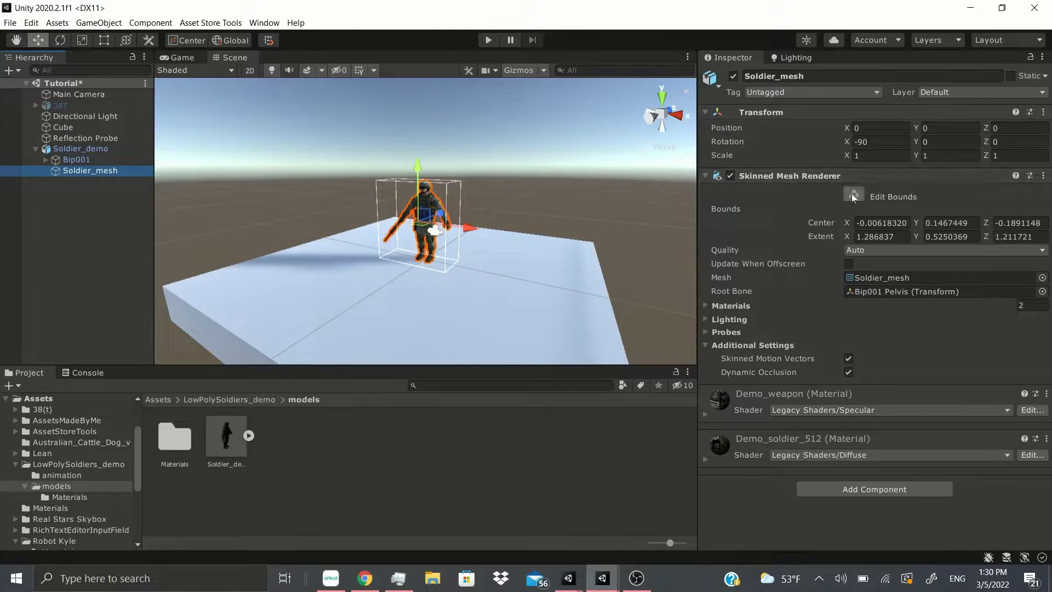
{"action": "key", "text": "q"}
{"action": "scroll", "coordinate": [354, 192], "scroll_direction": "up", "scroll_amount": 10}
{"action": "left_click_drag", "start_coordinate": [298, 208], "coordinate": [446, 241]}
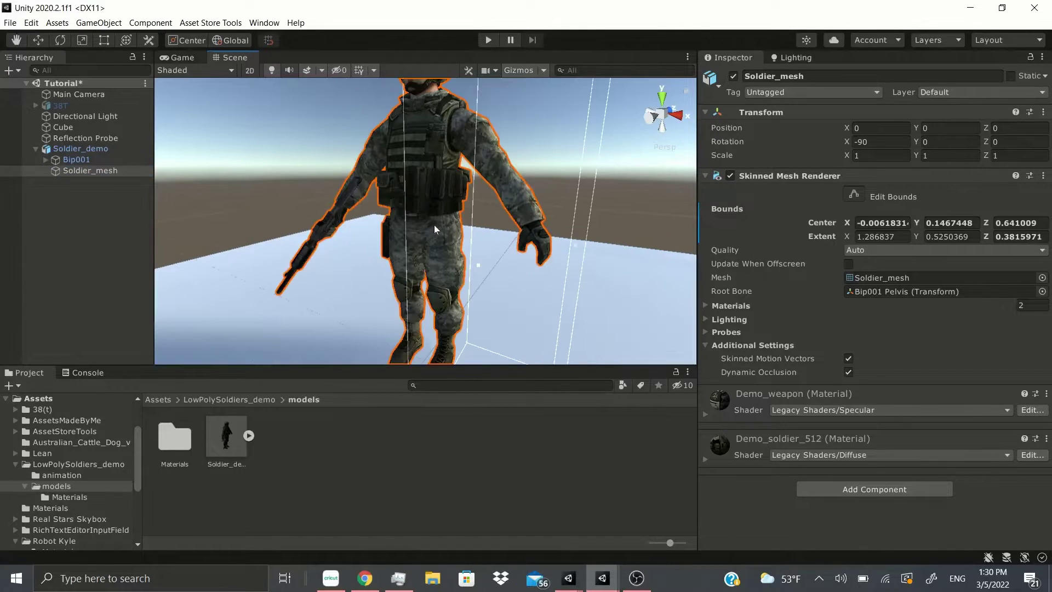
{"action": "scroll", "coordinate": [442, 235], "scroll_direction": "down", "scroll_amount": 10}
{"action": "key", "text": "ctrl+z"}
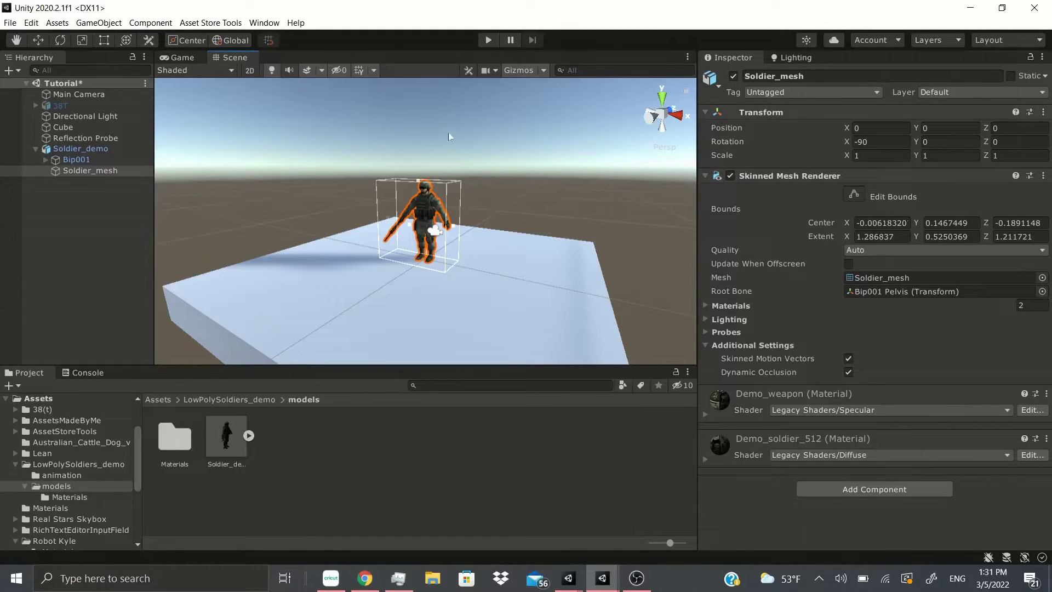
{"action": "key", "text": "f"}
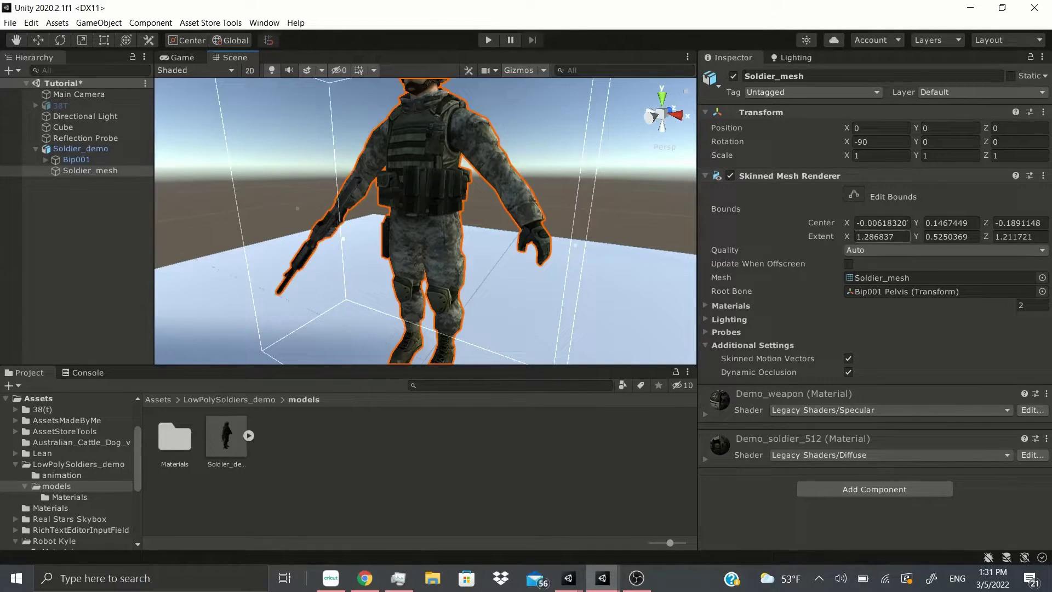
Step: Shift the bounds Center X, trying values -4, 2.91 and -2.67
{"action": "left_click_drag", "start_coordinate": [847, 221], "coordinate": [884, 222]}
{"action": "key", "text": "f"}
{"action": "left_click", "coordinate": [183, 57]}
{"action": "left_click", "coordinate": [885, 222]}
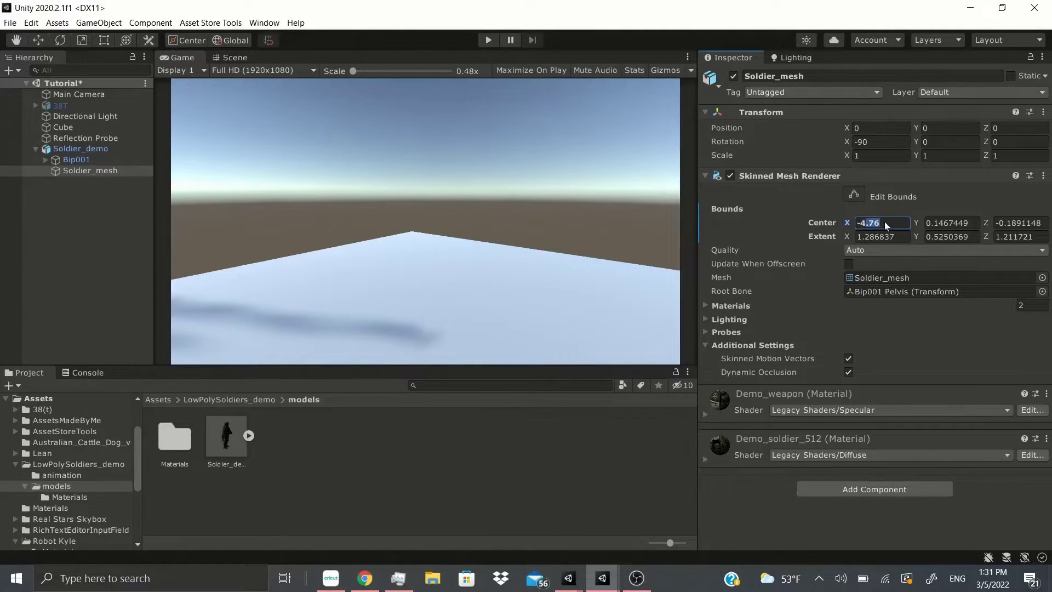
{"action": "type", "text": "-4"}
{"action": "key", "text": "BackSpace"}
{"action": "key", "text": "BackSpace"}
{"action": "type", "text": "2.91"}
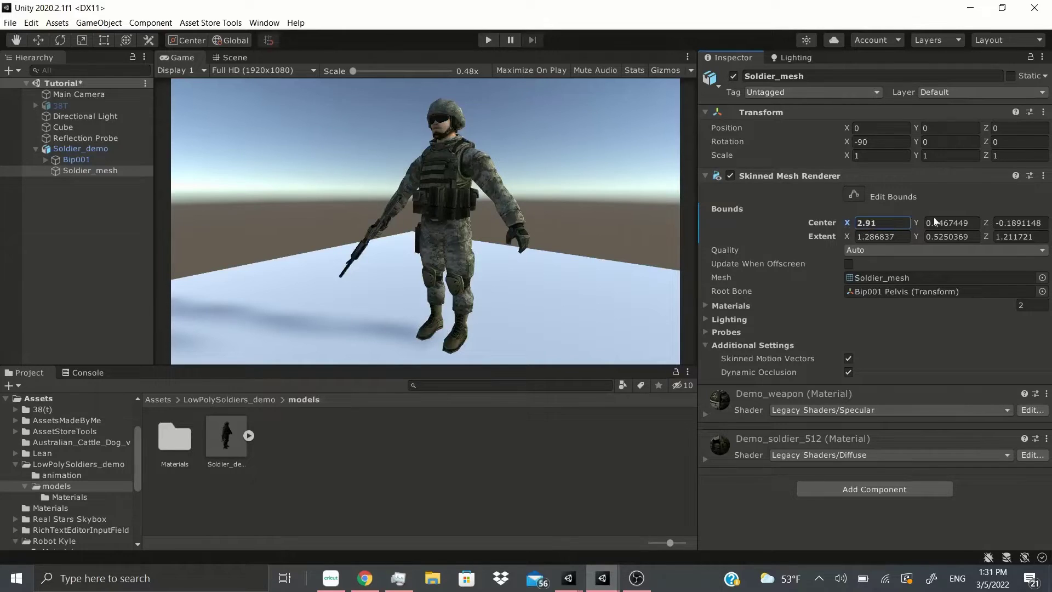
{"action": "key", "text": "BackSpace"}
{"action": "key", "text": "BackSpace"}
{"action": "key", "text": "BackSpace"}
{"action": "key", "text": "BackSpace"}
{"action": "type", "text": "-2.67"}
Step: Move the bounds center back onto the soldier and cancel an Extent Z edit of 1.63
{"action": "left_click", "coordinate": [234, 58]}
{"action": "left_click_drag", "start_coordinate": [851, 228], "coordinate": [852, 233]}
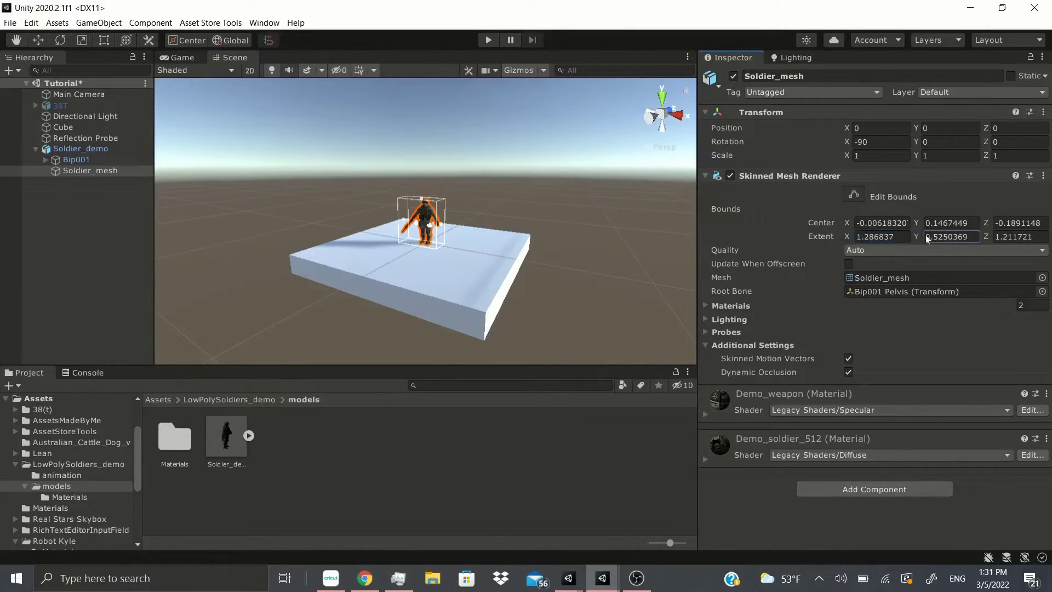
{"action": "left_click", "coordinate": [997, 237]}
{"action": "type", "text": "1.63"}
{"action": "key", "text": "Escape"}
Step: Try the skinning Quality at 1 Bone, 2 Bones and 4 Bones
{"action": "key", "text": "f"}
{"action": "left_click", "coordinate": [875, 250]}
{"action": "left_click", "coordinate": [872, 278]}
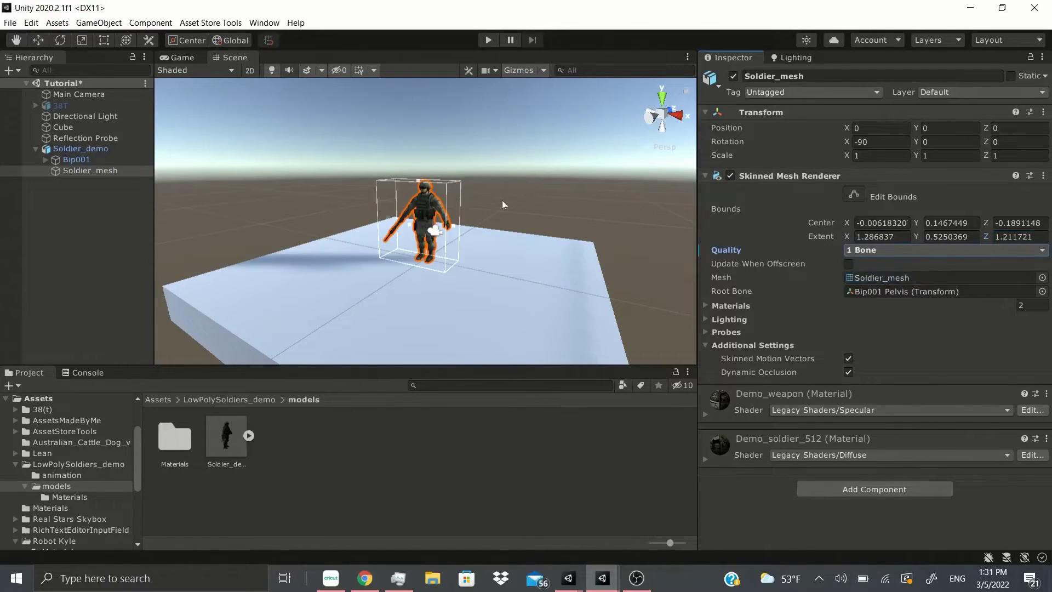
{"action": "scroll", "coordinate": [426, 219], "scroll_direction": "up", "scroll_amount": 5}
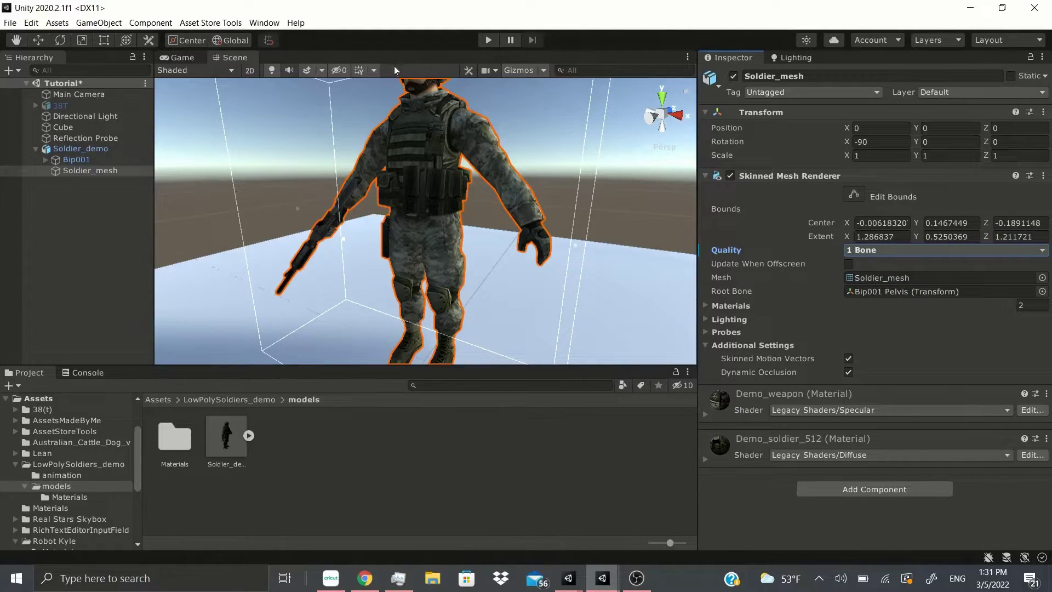
{"action": "left_click", "coordinate": [867, 249]}
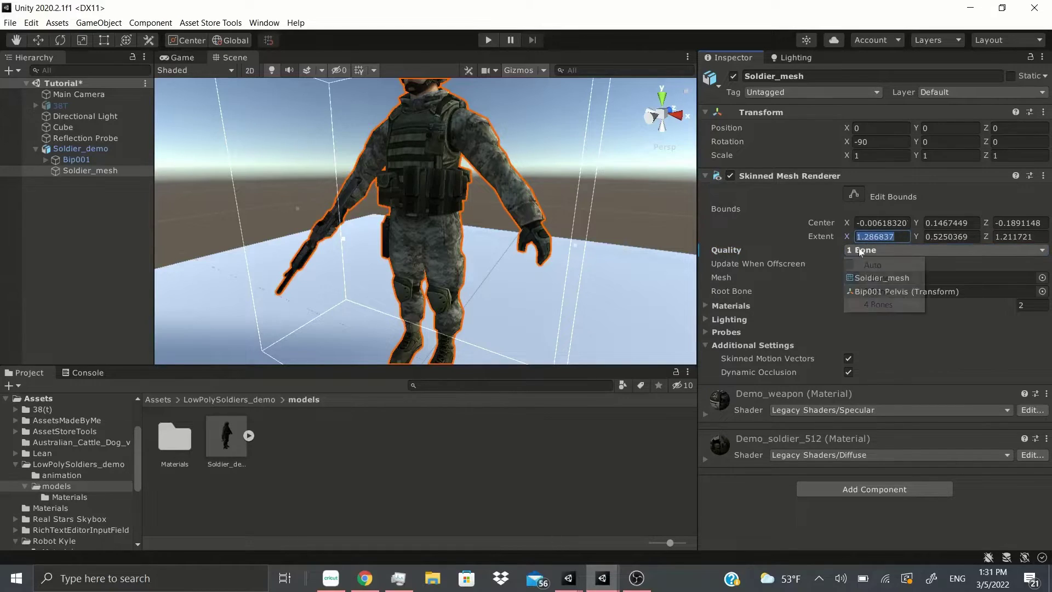
{"action": "left_click", "coordinate": [874, 294]}
{"action": "left_click", "coordinate": [870, 251]}
{"action": "left_click", "coordinate": [864, 305]}
Step: Settle Quality on 2 Bones and toggle Update When Offscreen on, then back off
{"action": "left_click", "coordinate": [860, 252]}
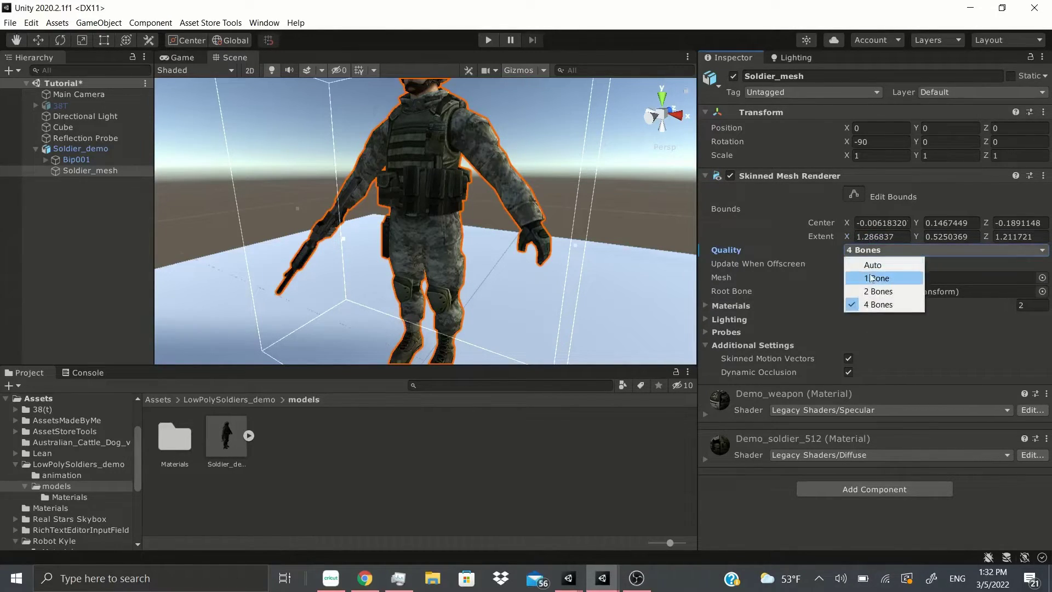
{"action": "left_click", "coordinate": [870, 282]}
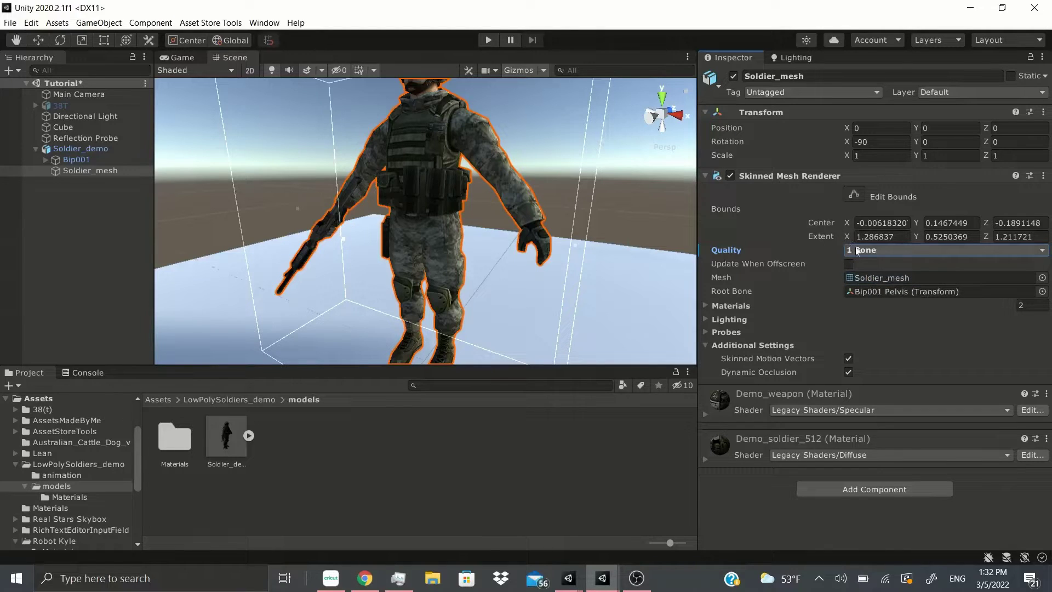
{"action": "left_click", "coordinate": [859, 250]}
{"action": "left_click", "coordinate": [866, 293]}
{"action": "left_click", "coordinate": [848, 265]}
{"action": "left_click", "coordinate": [849, 263]}
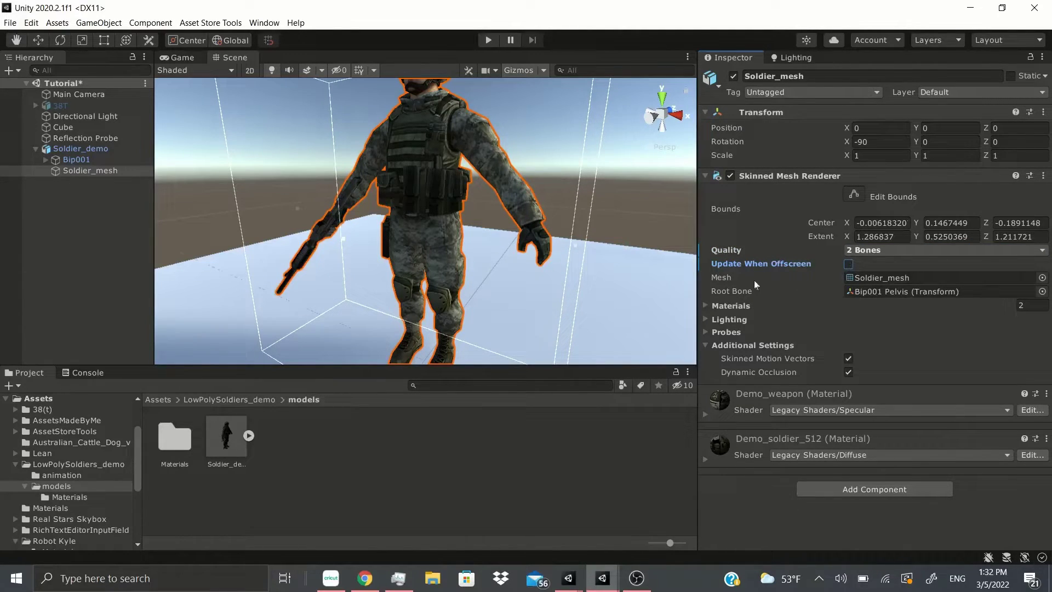
Step: Swap Soldier_mesh's mesh for the Cube, then undo back to the soldier mesh
{"action": "left_click", "coordinate": [1042, 278]}
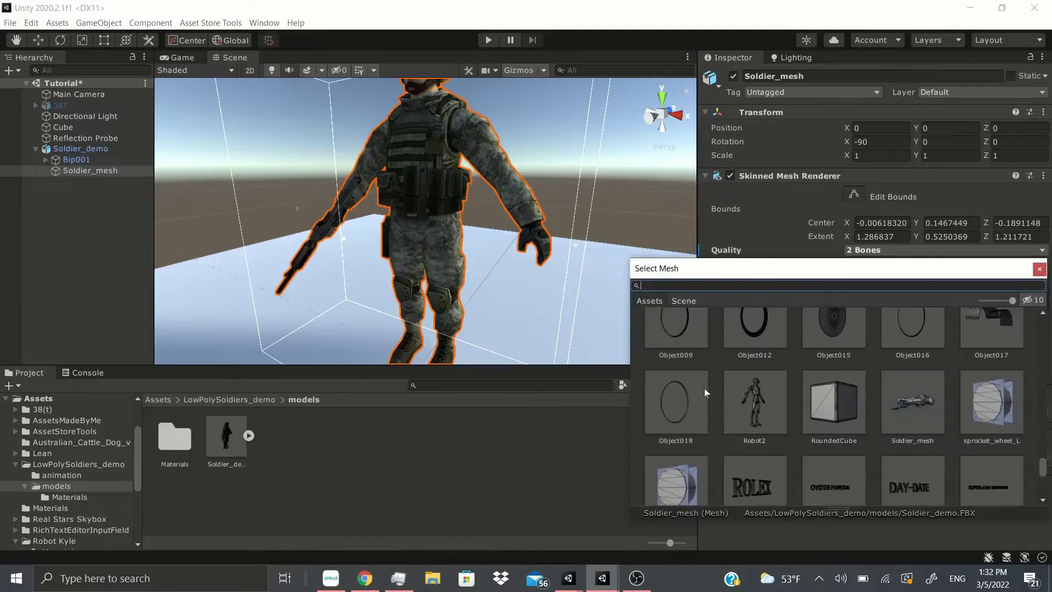
{"action": "scroll", "coordinate": [925, 400], "scroll_direction": "down", "scroll_amount": 10}
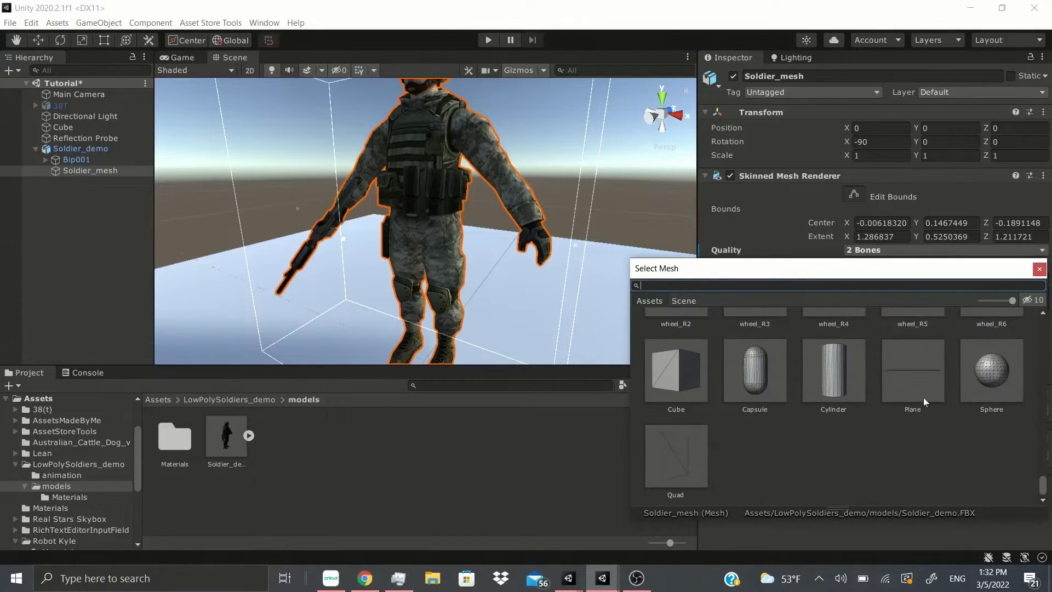
{"action": "left_click", "coordinate": [652, 370]}
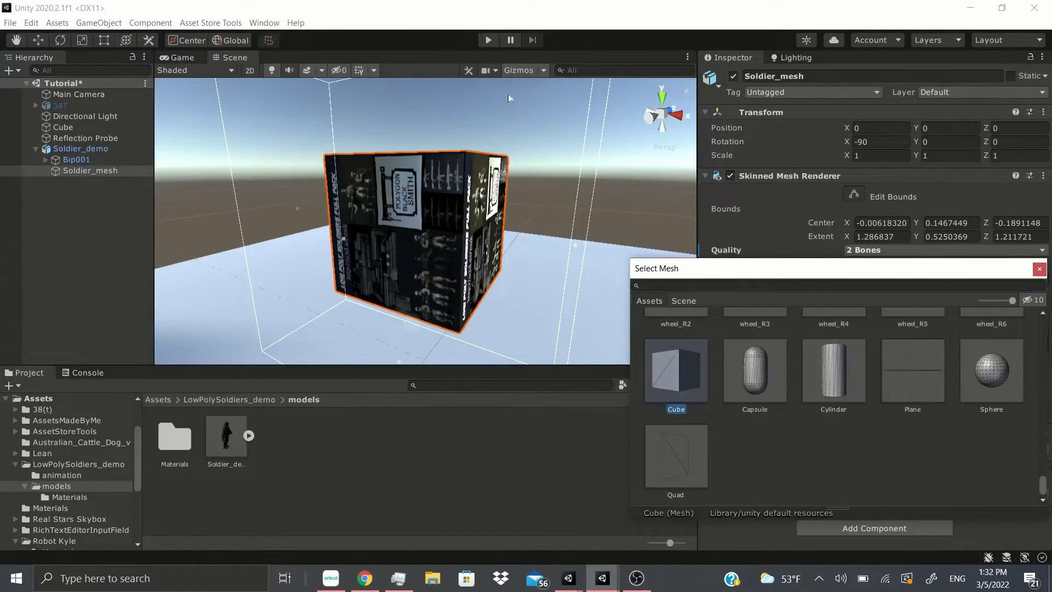
{"action": "left_click", "coordinate": [1039, 269]}
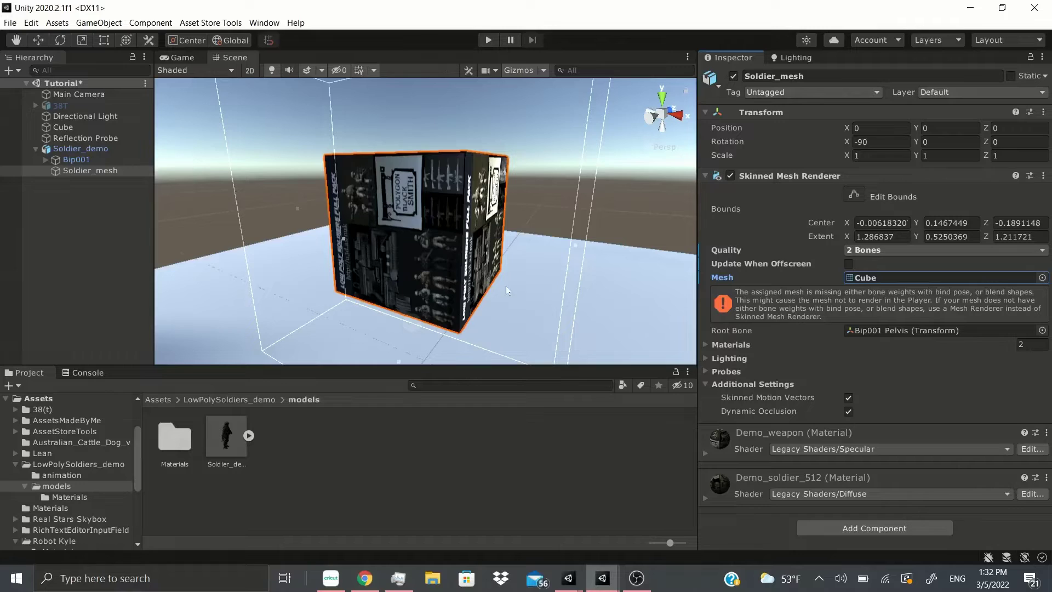
{"action": "key", "text": "ctrl+z"}
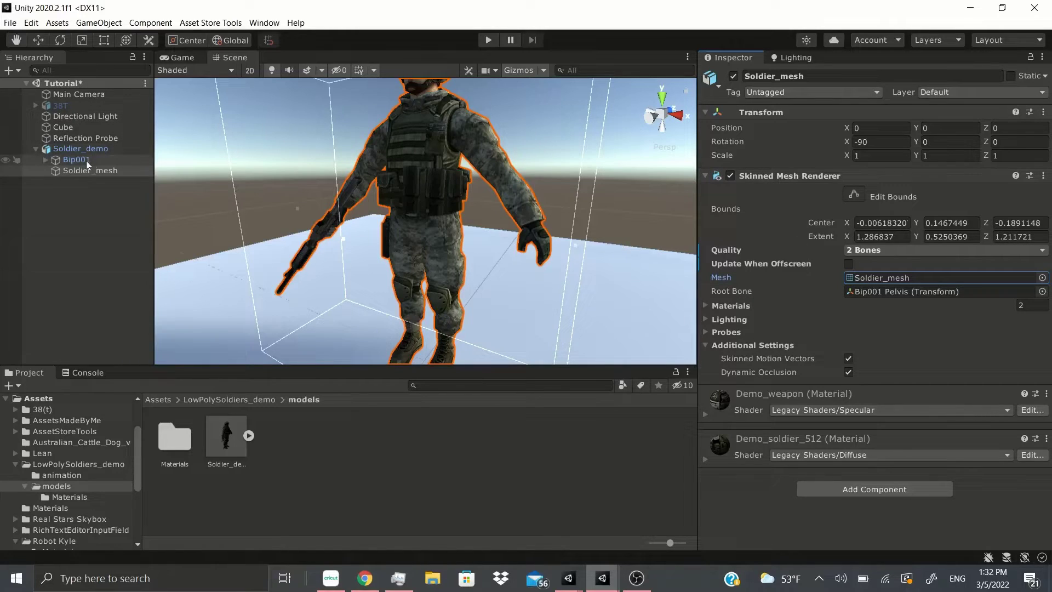
Step: Expand Bip001, set Bip001 Pelvis as the root bone, inspect it, then reselect Soldier_mesh
{"action": "left_click", "coordinate": [46, 159]}
{"action": "left_click_drag", "start_coordinate": [968, 198], "coordinate": [954, 291]}
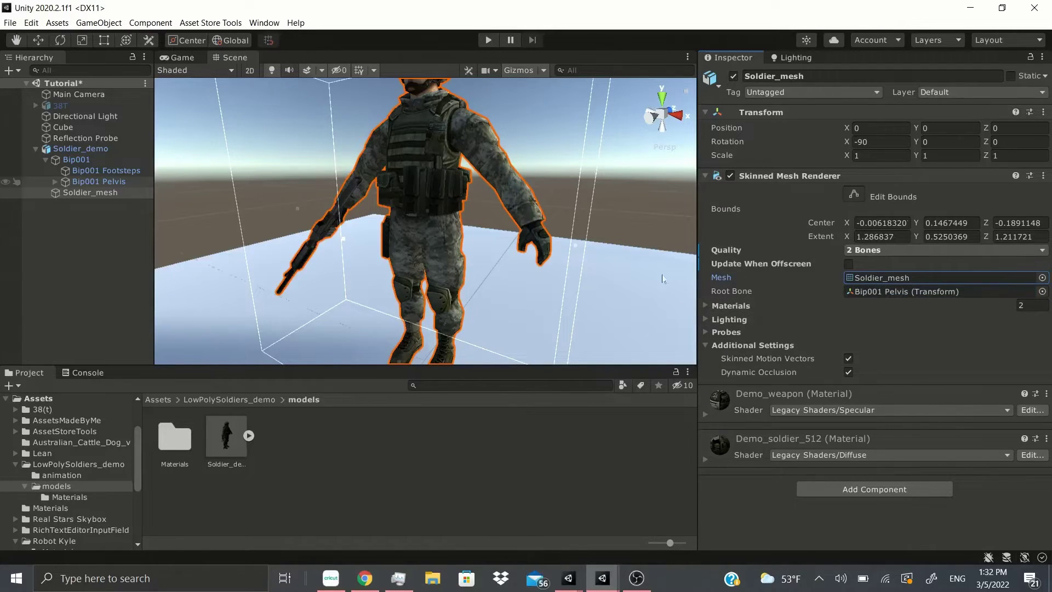
{"action": "left_click", "coordinate": [87, 182]}
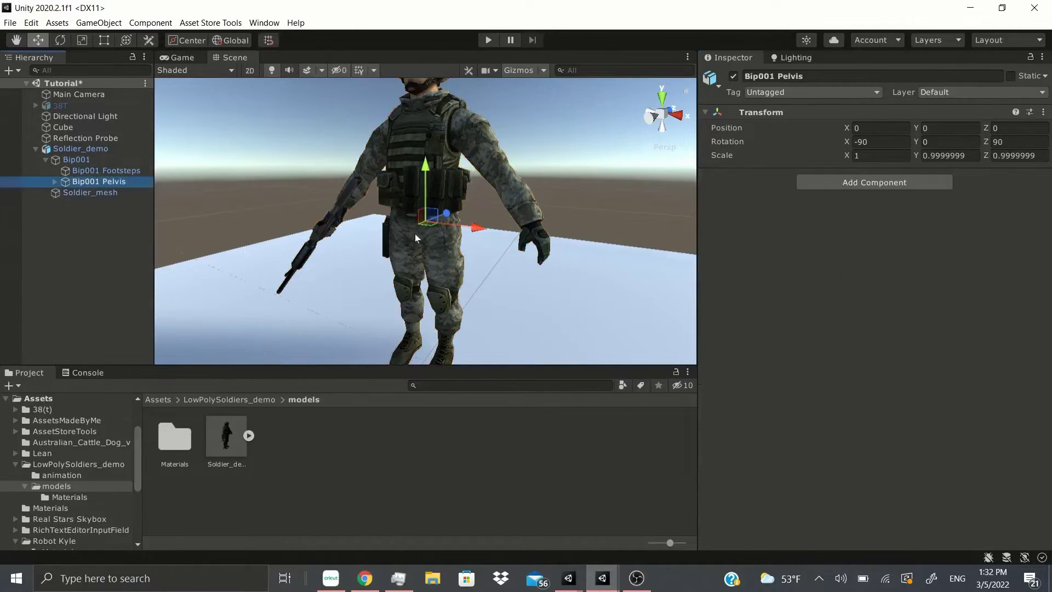
{"action": "left_click", "coordinate": [432, 223]}
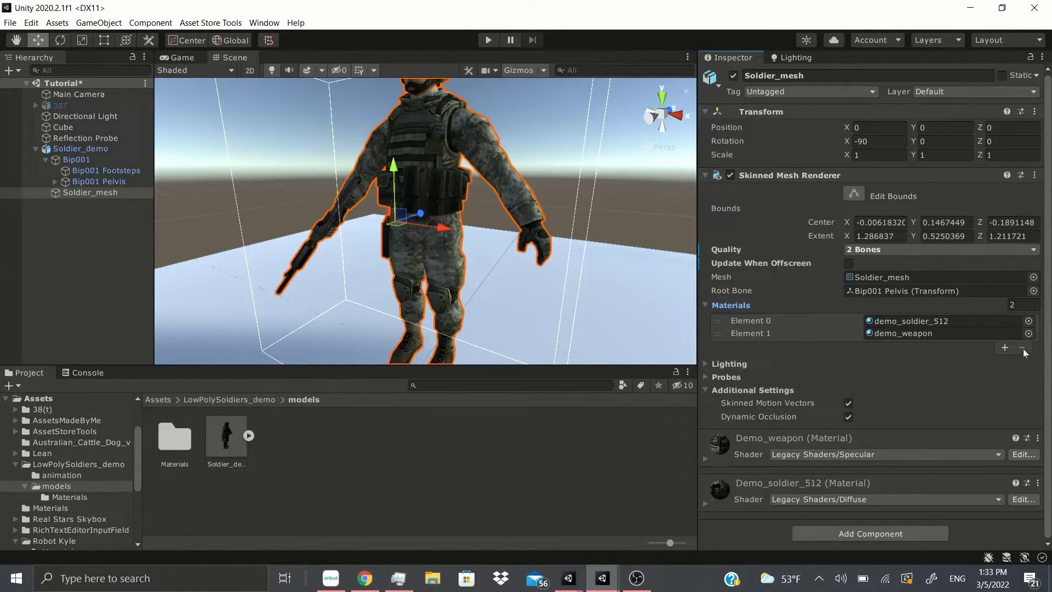
Step: Clear the rifle's material in Element 1 and assign the Blue material
{"action": "left_click", "coordinate": [751, 334]}
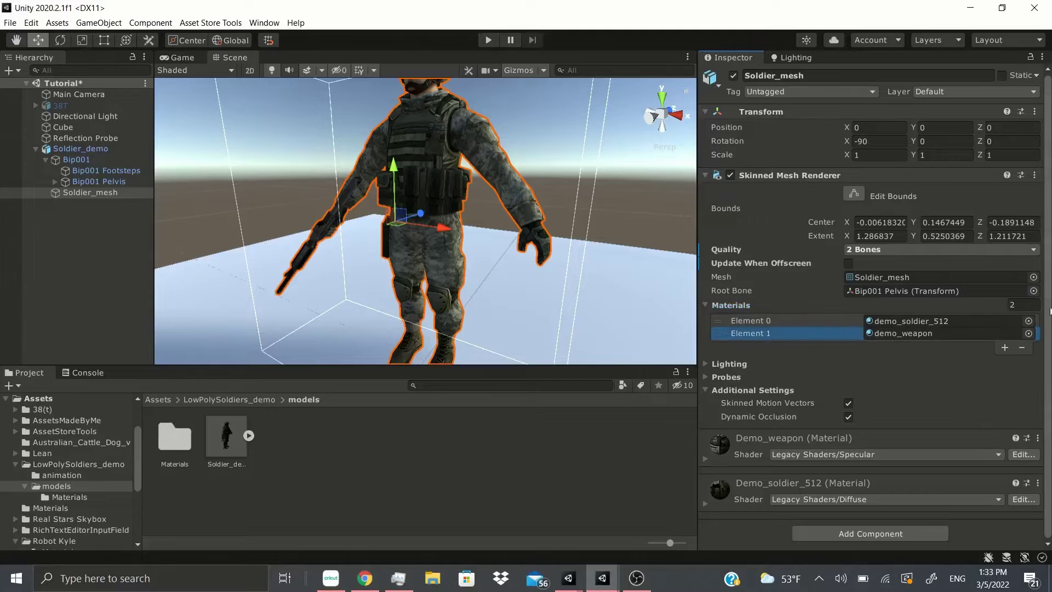
{"action": "left_click", "coordinate": [1023, 348]}
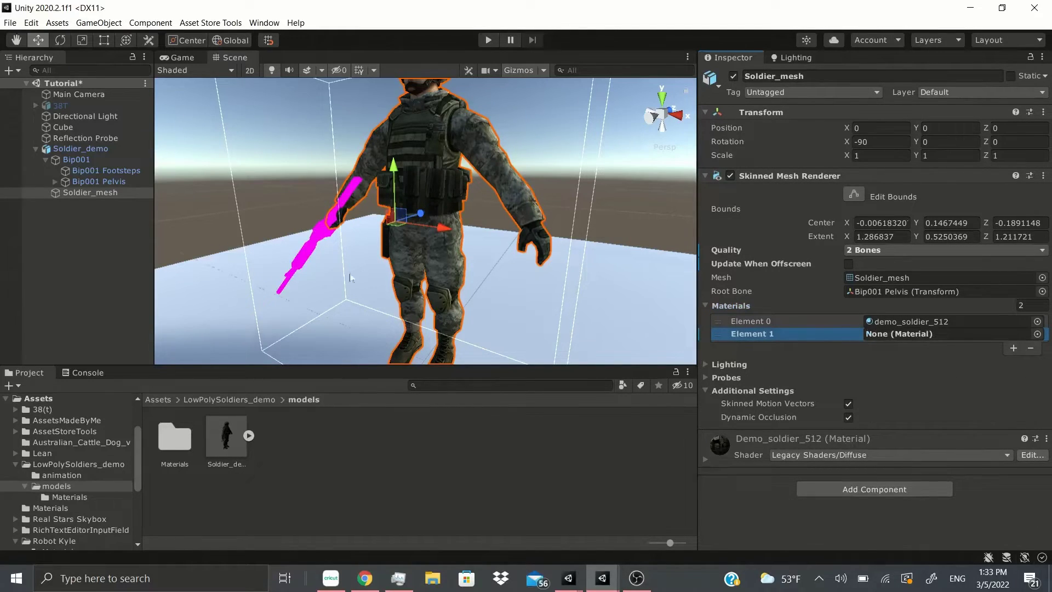
{"action": "left_click", "coordinate": [1038, 335]}
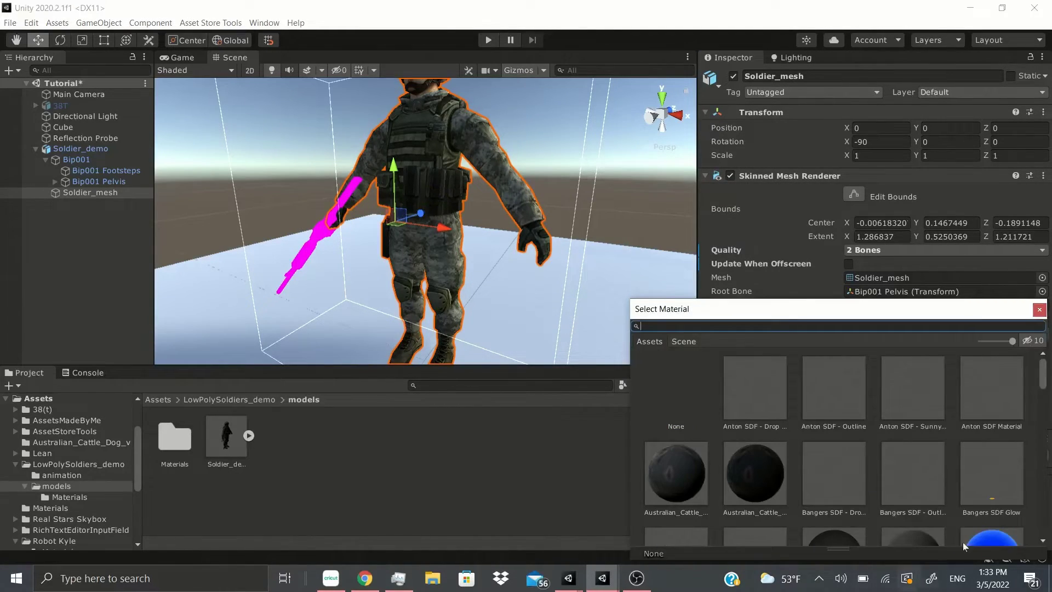
{"action": "scroll", "coordinate": [962, 541], "scroll_direction": "down", "scroll_amount": 2}
{"action": "left_click", "coordinate": [991, 476]}
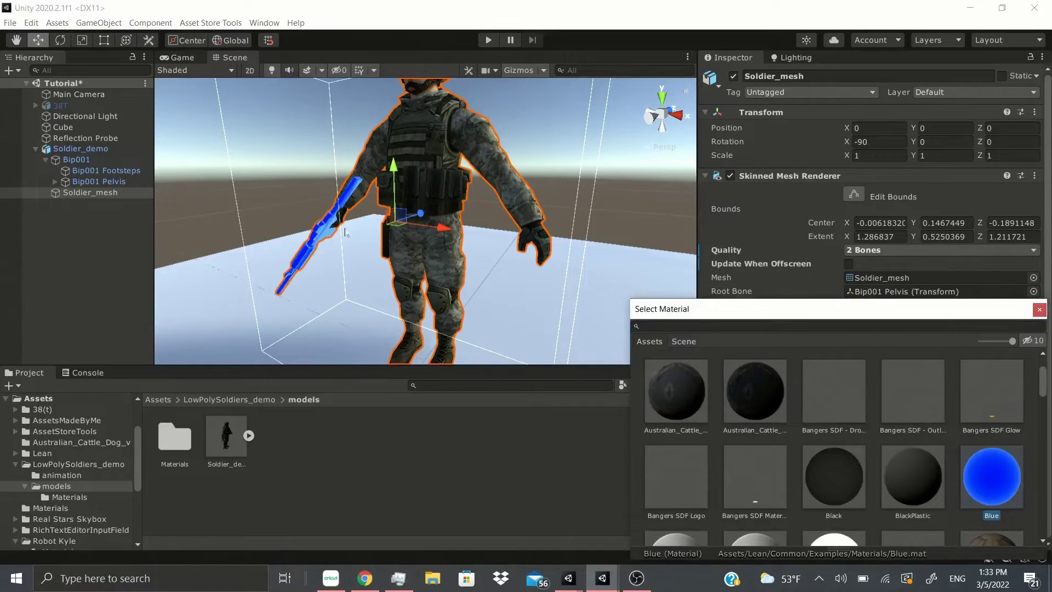
Step: Switch the rifle to Default-Material, undo back to demo_weapon, and collapse Materials
{"action": "scroll", "coordinate": [806, 445], "scroll_direction": "down", "scroll_amount": 5}
{"action": "scroll", "coordinate": [831, 420], "scroll_direction": "down", "scroll_amount": 8}
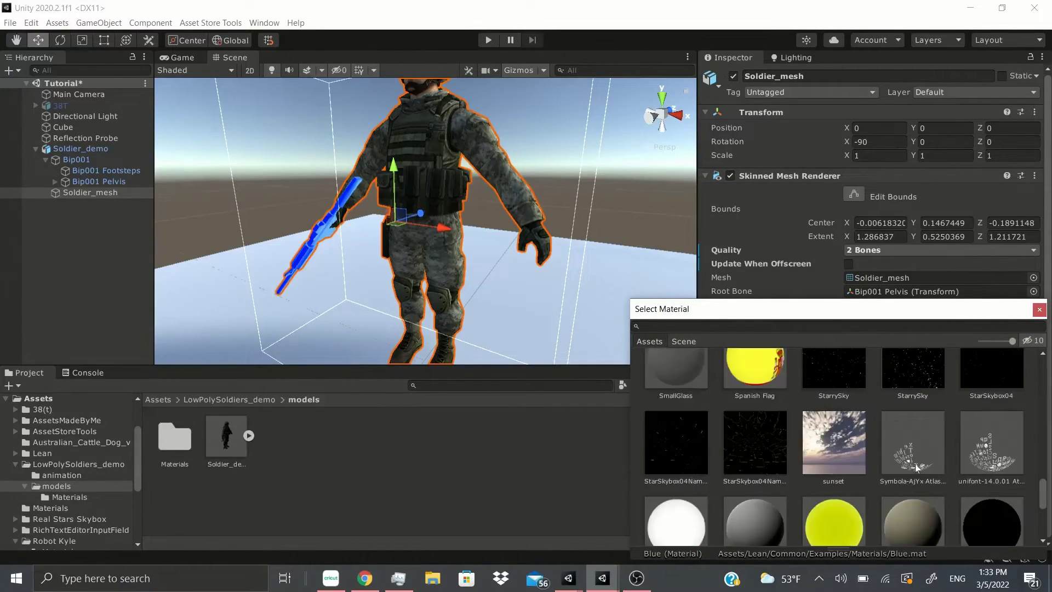
{"action": "scroll", "coordinate": [656, 403], "scroll_direction": "up", "scroll_amount": 3}
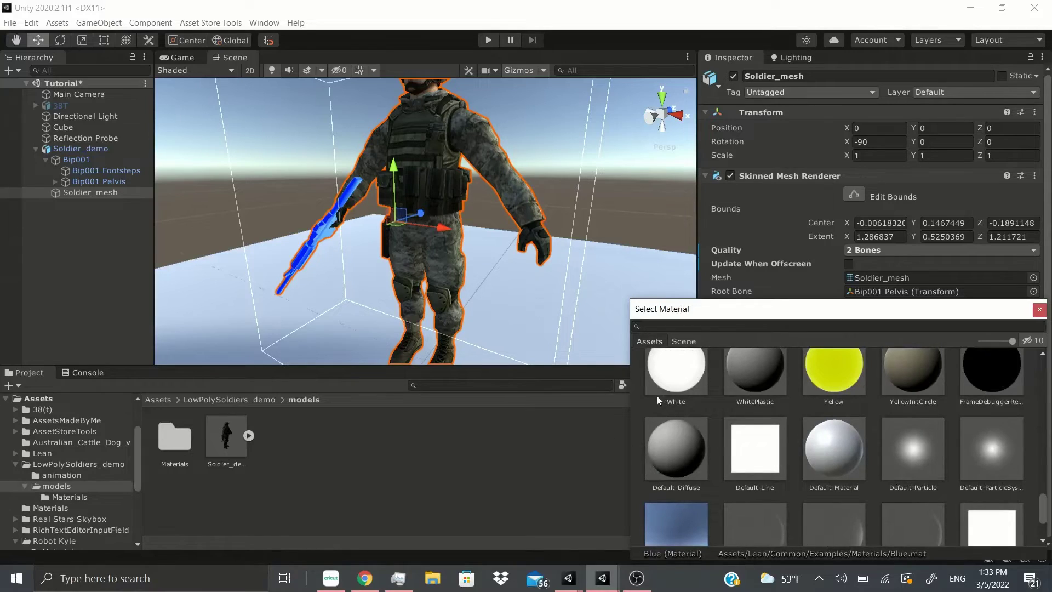
{"action": "left_click", "coordinate": [827, 449]}
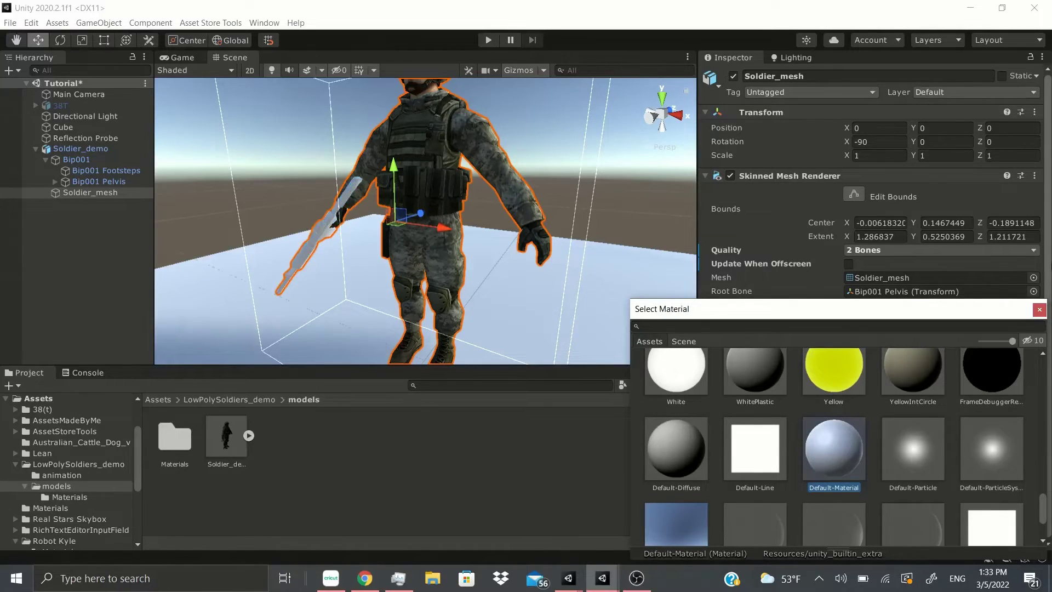
{"action": "left_click", "coordinate": [1037, 310]}
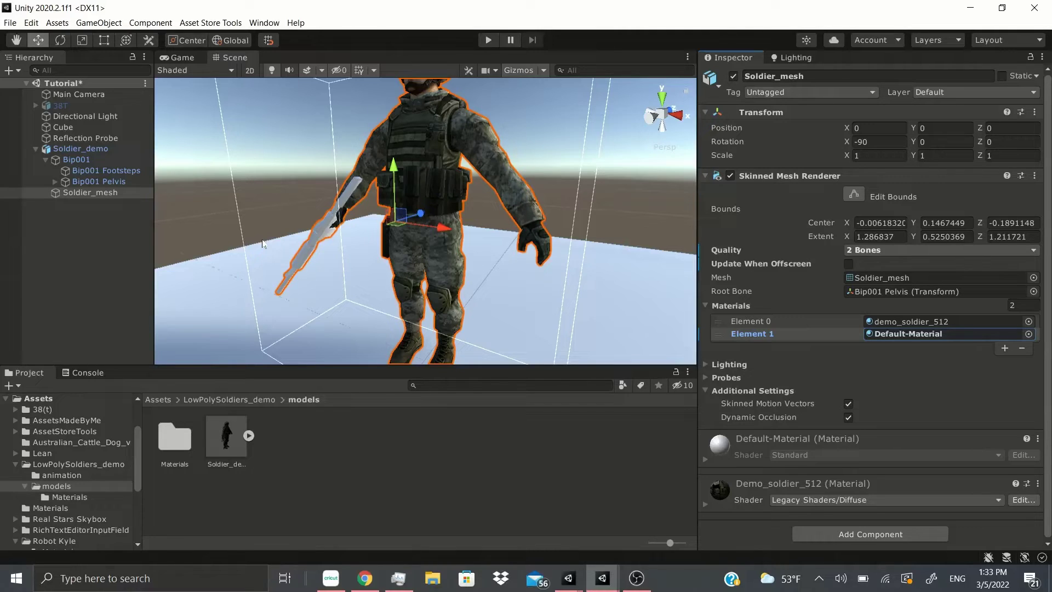
{"action": "key", "text": "ctrl+z"}
{"action": "key", "text": "ctrl+z"}
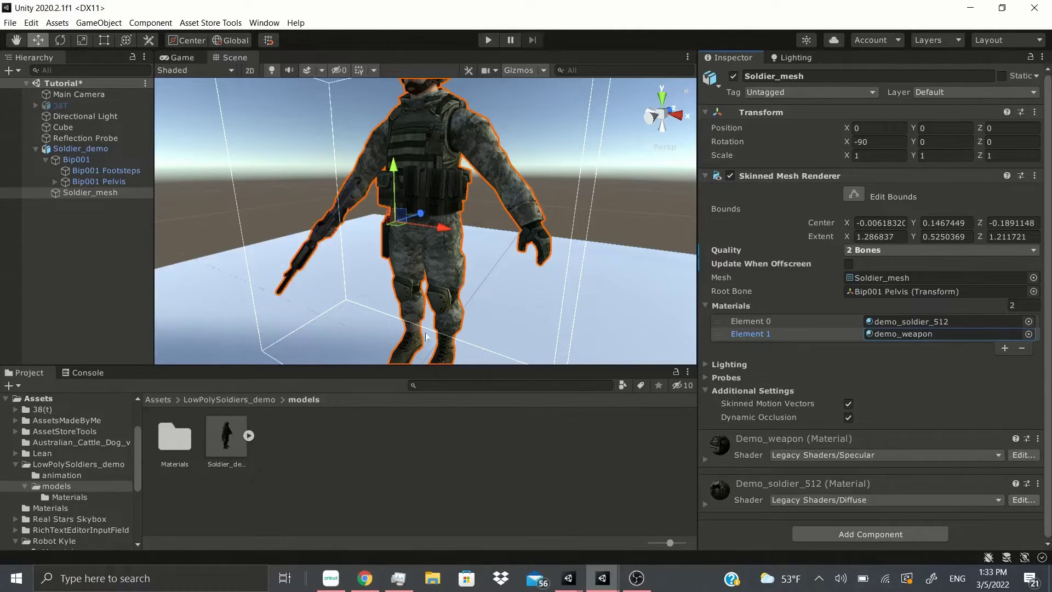
{"action": "left_click", "coordinate": [731, 305]}
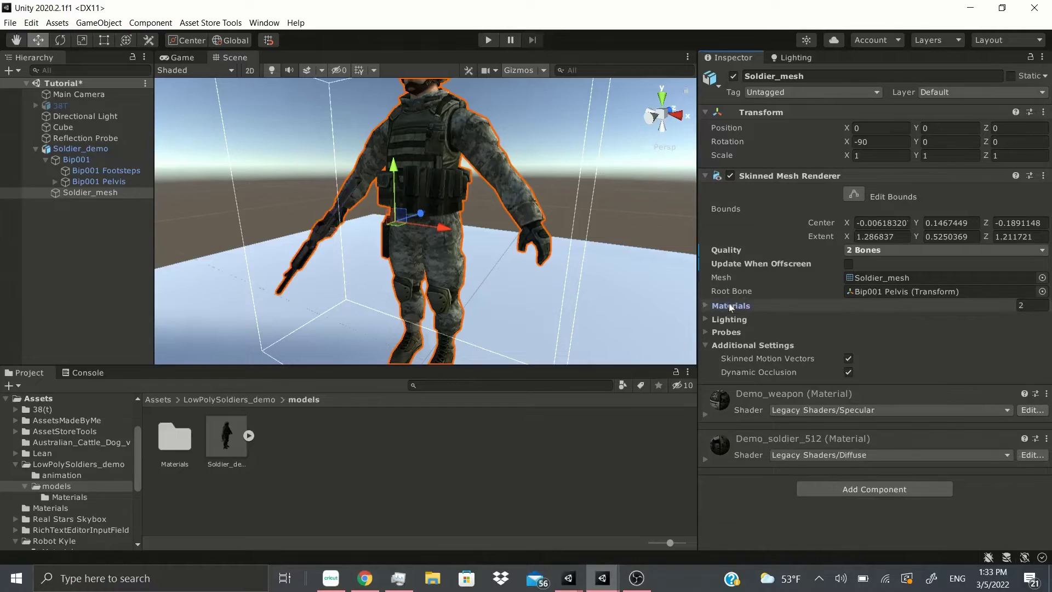
Step: Cycle Cast Shadows through Off, Two Sided and Shadows Only, back to On, then expand Probes
{"action": "left_click", "coordinate": [732, 320]}
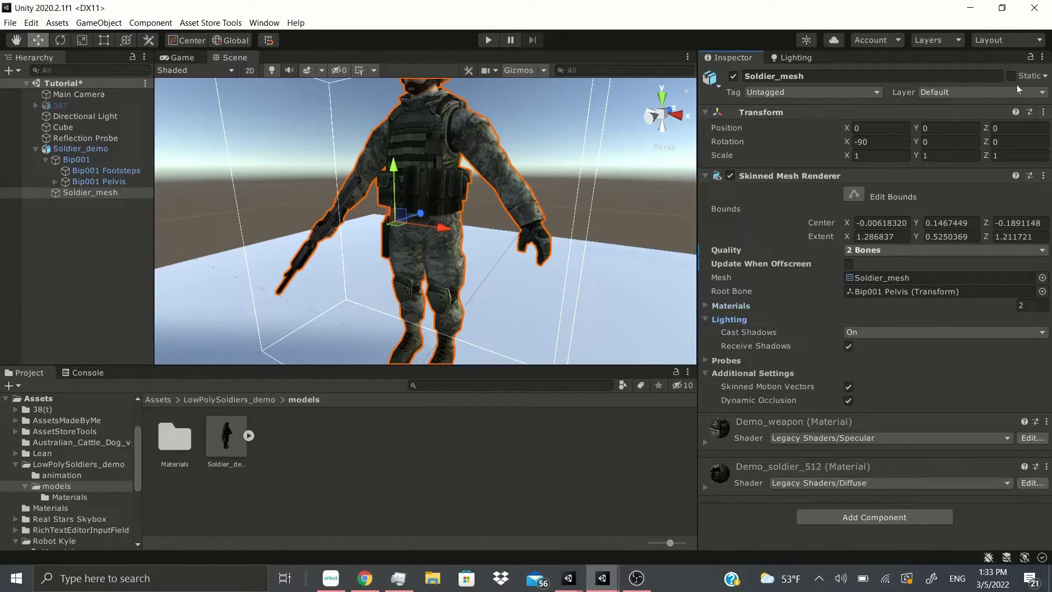
{"action": "left_click", "coordinate": [859, 333]}
{"action": "left_click", "coordinate": [874, 344]}
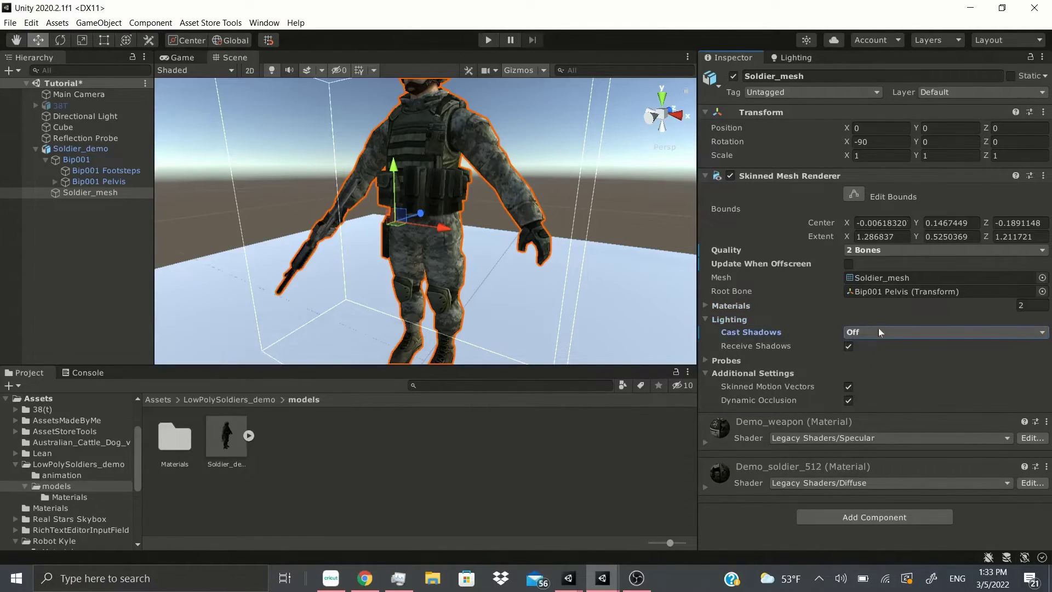
{"action": "left_click", "coordinate": [877, 333]}
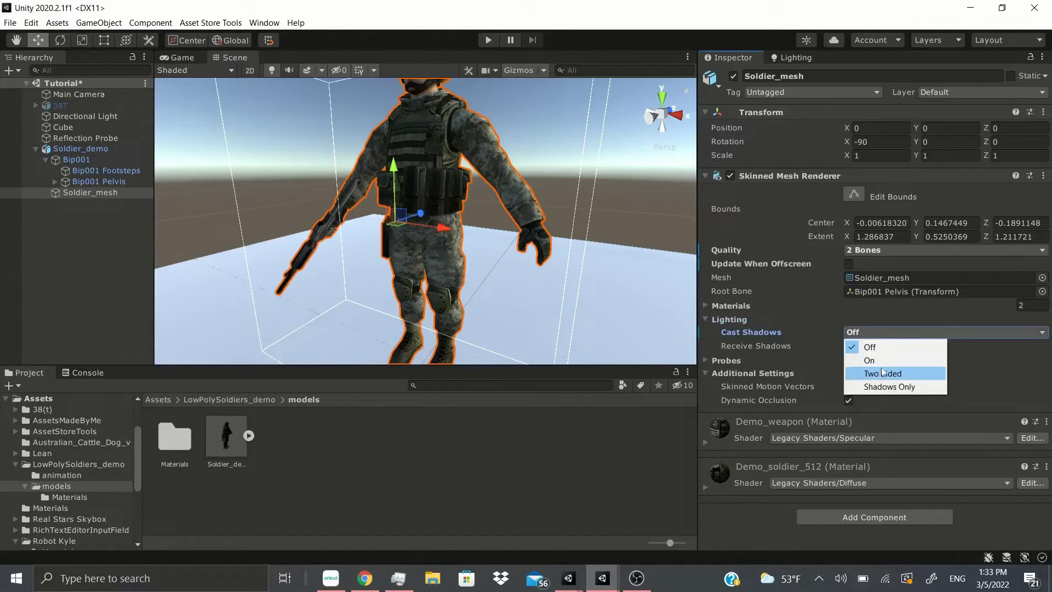
{"action": "left_click", "coordinate": [883, 373]}
{"action": "left_click", "coordinate": [880, 332]}
{"action": "left_click", "coordinate": [876, 385]}
{"action": "left_click", "coordinate": [870, 332]}
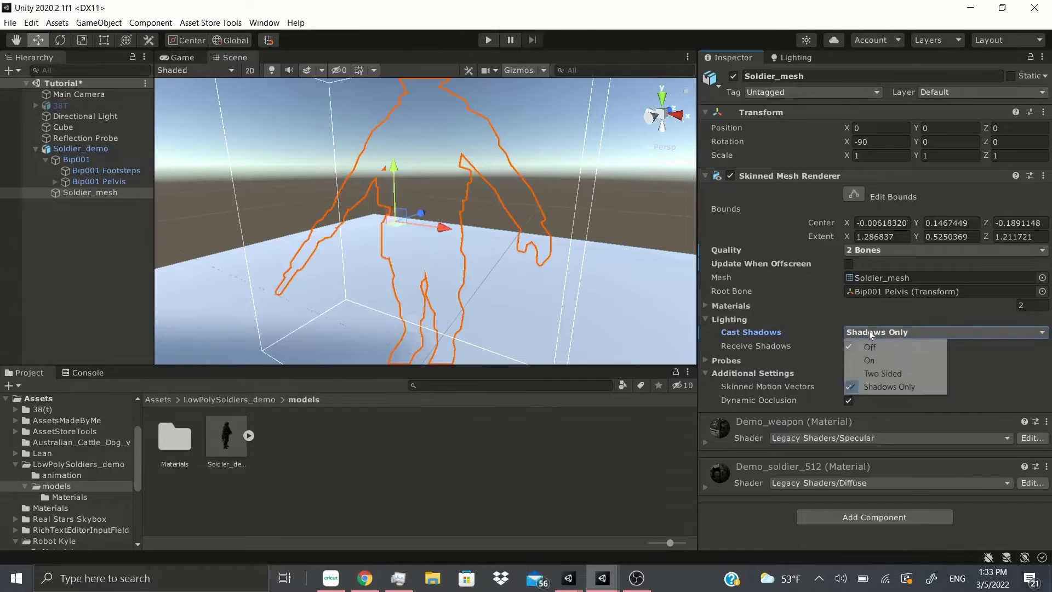
{"action": "left_click", "coordinate": [870, 360]}
{"action": "left_click", "coordinate": [727, 360]}
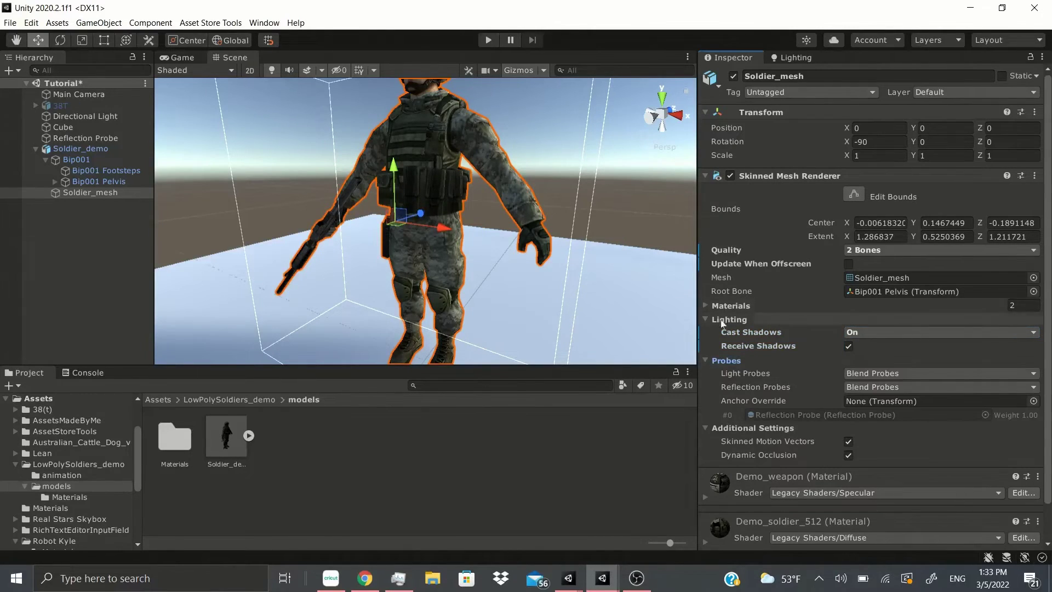
Step: Switch Light Probes to Custom Provided, then back to Blend Probes
{"action": "left_click", "coordinate": [723, 322]}
{"action": "left_click", "coordinate": [873, 345]}
{"action": "left_click", "coordinate": [918, 400]}
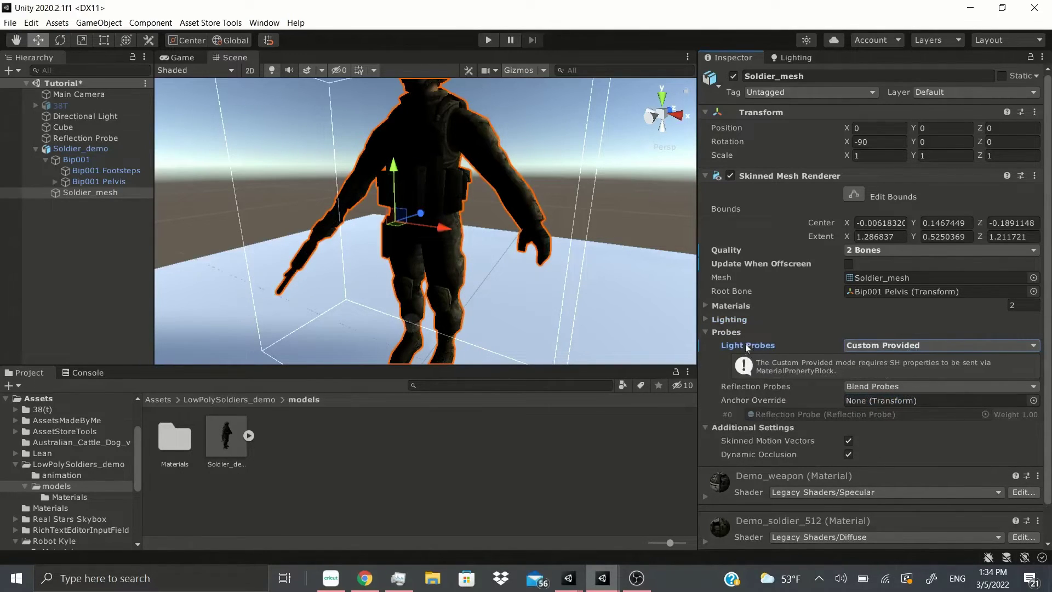
{"action": "scroll", "coordinate": [722, 452], "scroll_direction": "down", "scroll_amount": 1}
{"action": "left_click", "coordinate": [711, 457]}
{"action": "scroll", "coordinate": [823, 461], "scroll_direction": "down", "scroll_amount": 4}
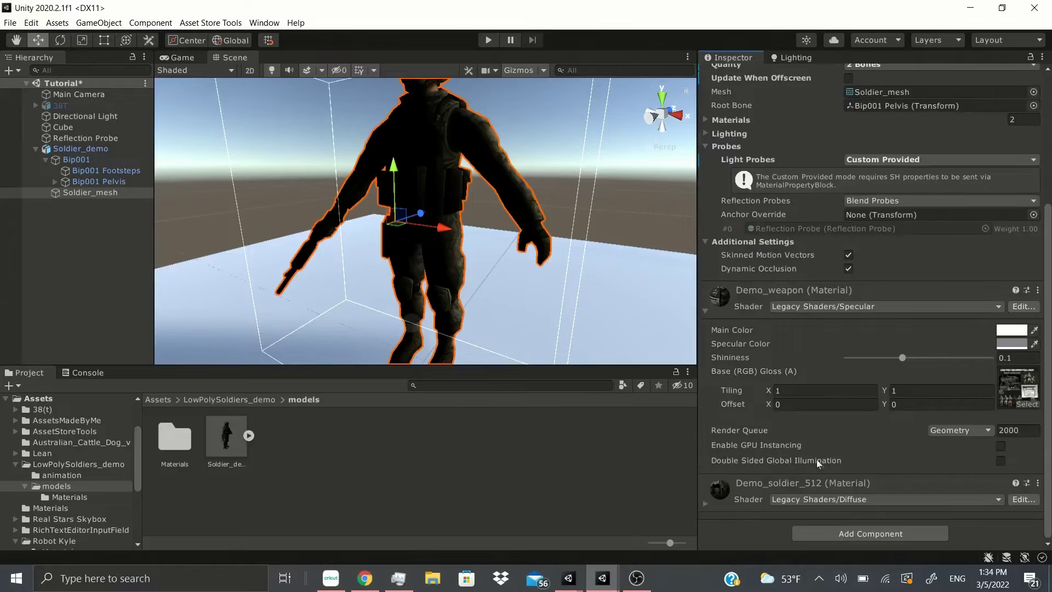
{"action": "left_click", "coordinate": [756, 299]}
{"action": "left_click", "coordinate": [880, 344]}
{"action": "left_click", "coordinate": [880, 374]}
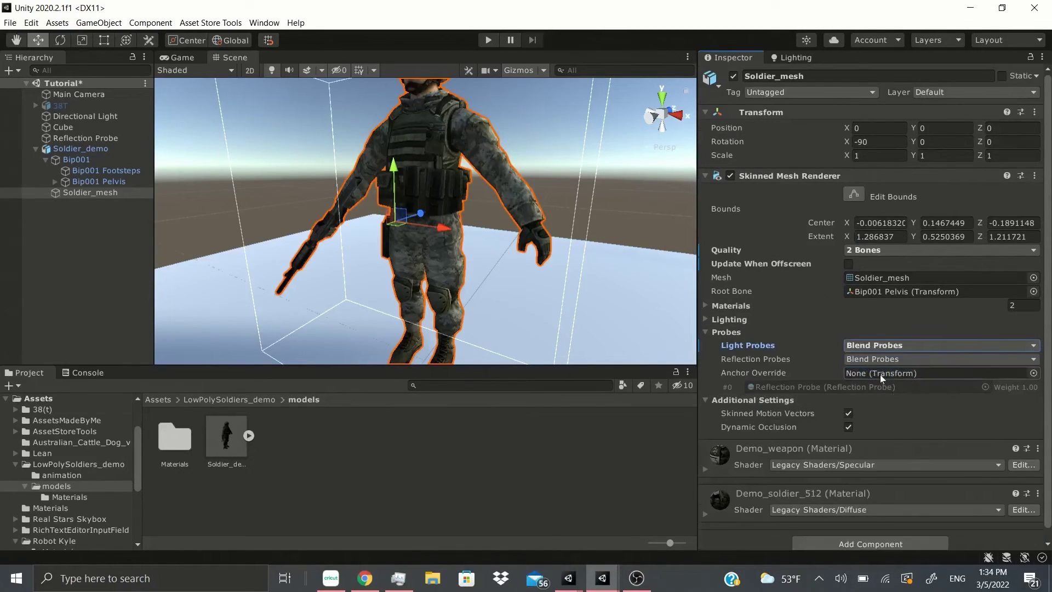
Step: Set Reflection Probes to Simple, then to Off
{"action": "left_click", "coordinate": [874, 363]}
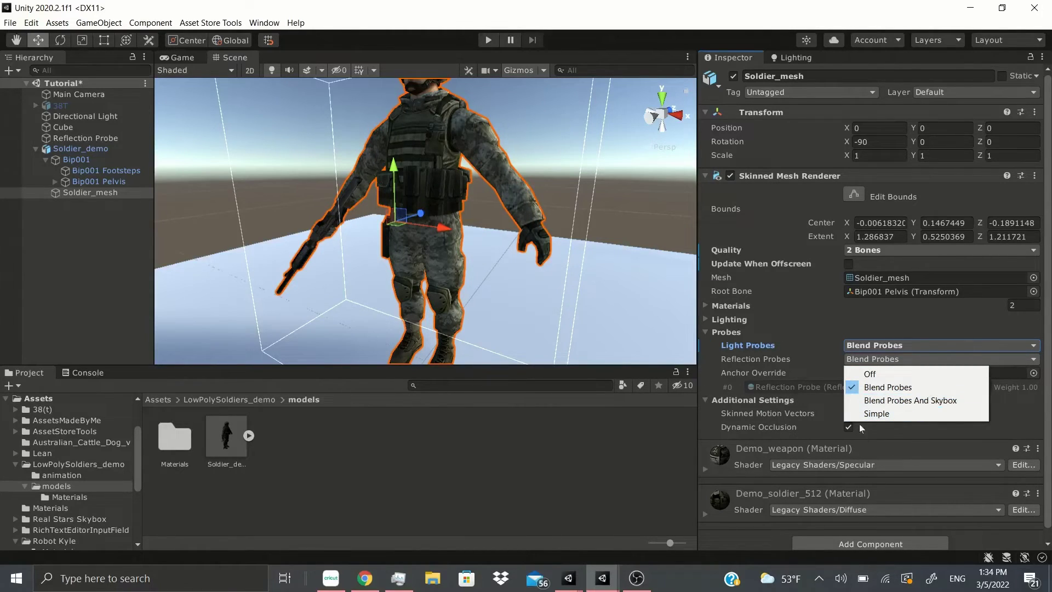
{"action": "left_click", "coordinate": [886, 418]}
{"action": "left_click", "coordinate": [883, 358]}
{"action": "left_click", "coordinate": [874, 373]}
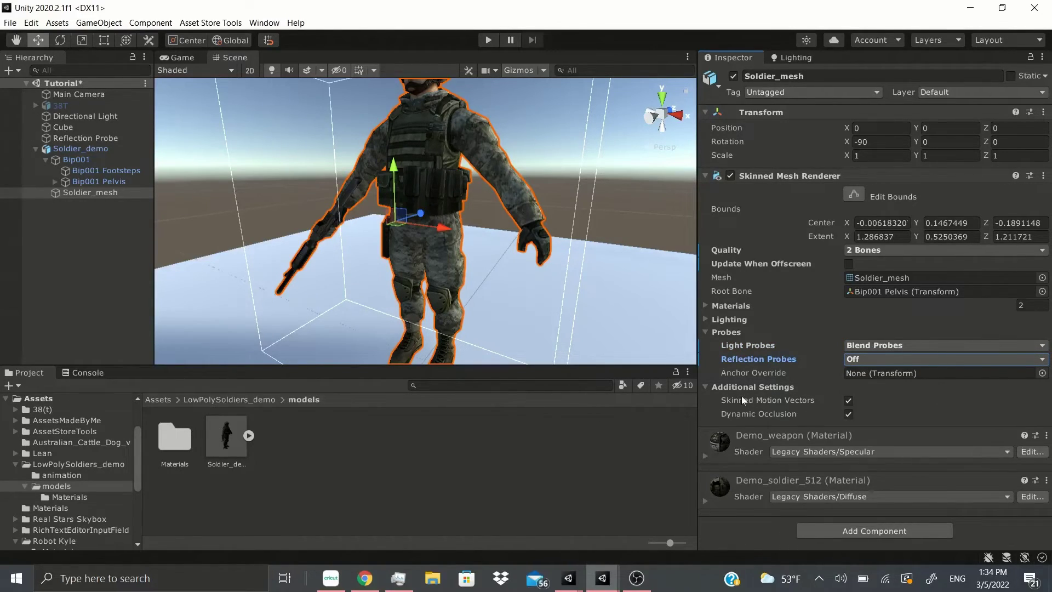
Step: Toggle Skinned Motion Vectors off and back on, and uncheck Dynamic Occlusion
{"action": "mouse_move", "coordinate": [781, 403]}
{"action": "left_click", "coordinate": [849, 400]}
{"action": "left_click", "coordinate": [849, 403]}
{"action": "left_click", "coordinate": [849, 415]}
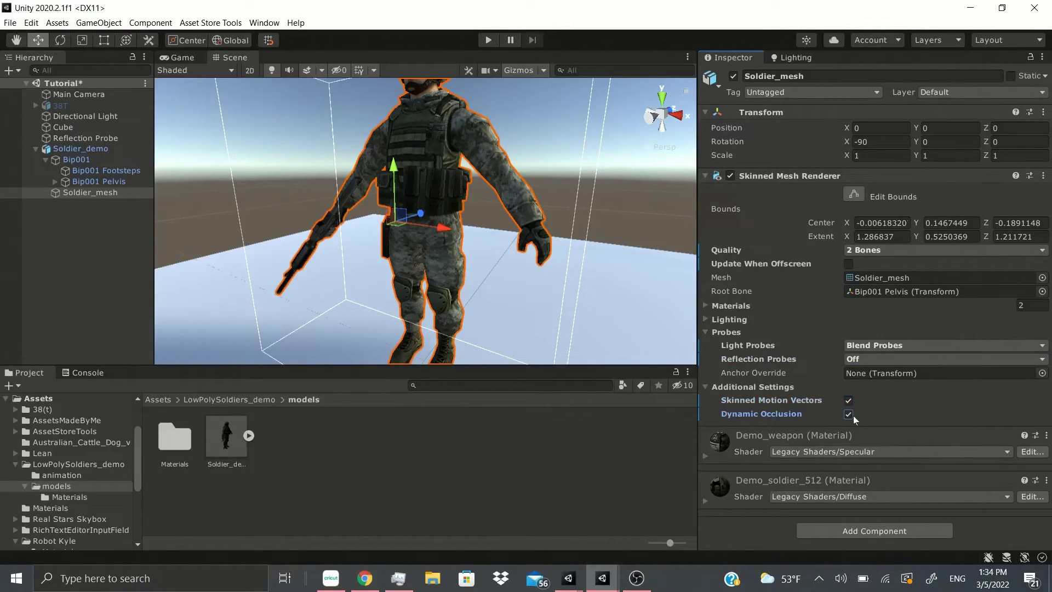